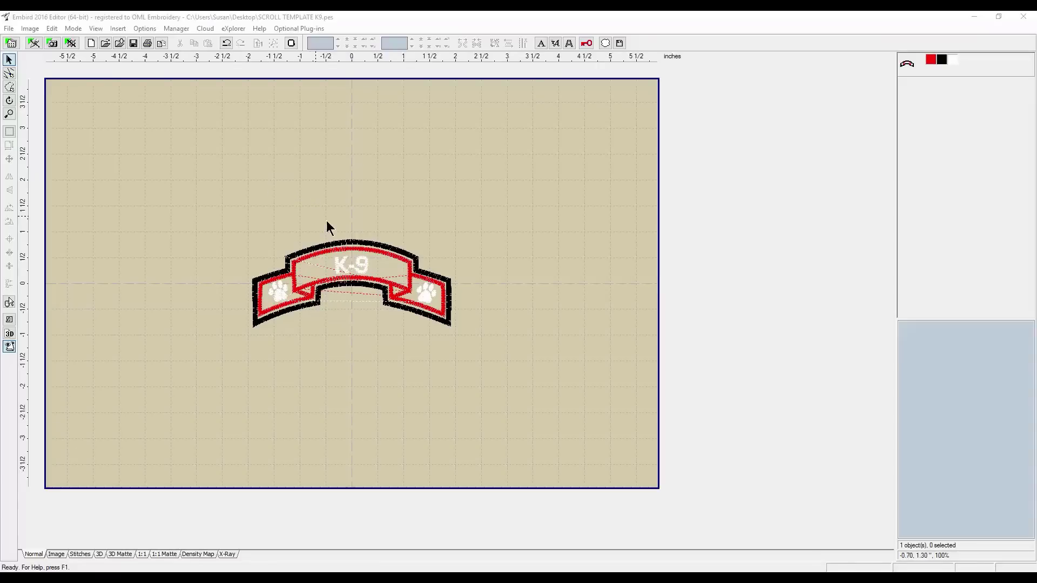
Check the program version and copyright details, then show embird.net's list of About pages.
left_click(258, 28)
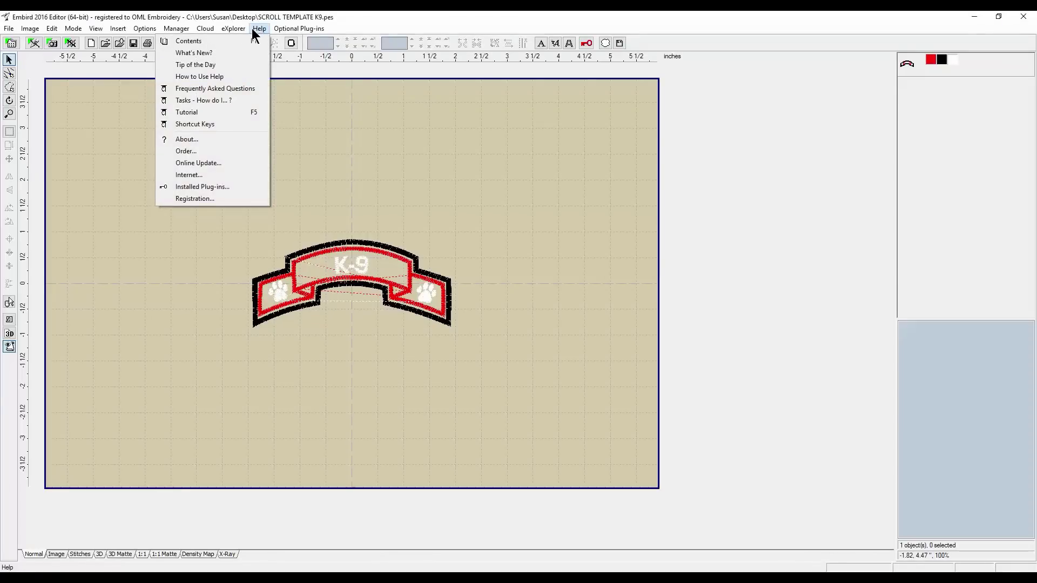
left_click(250, 31)
left_click(261, 31)
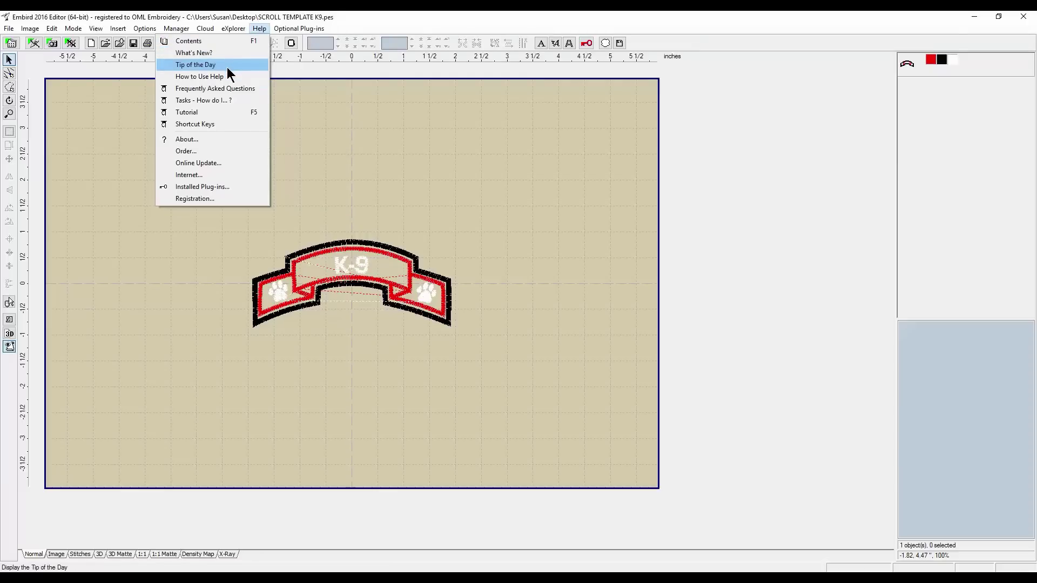
left_click(204, 141)
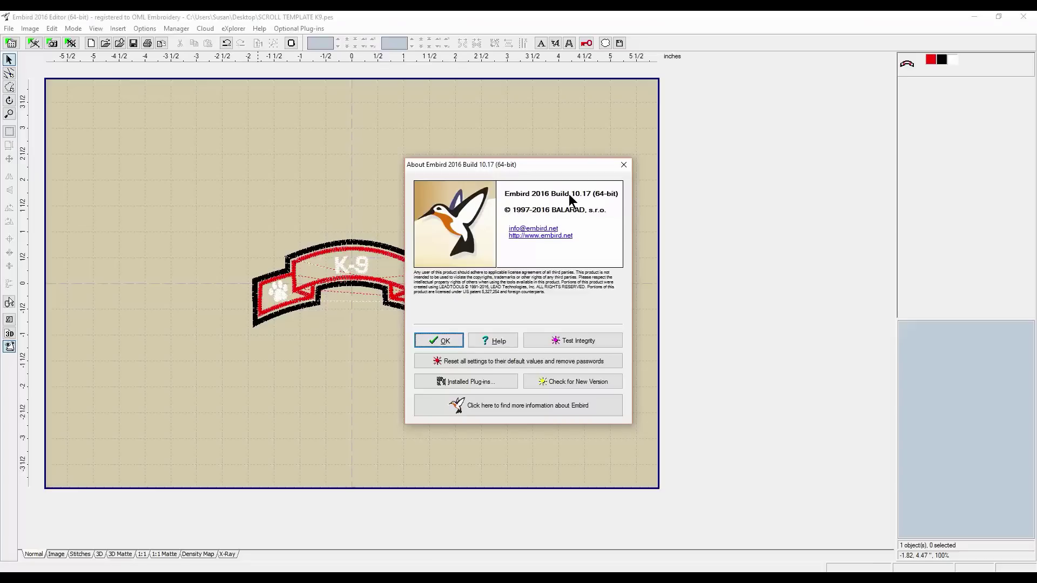
left_click(623, 165)
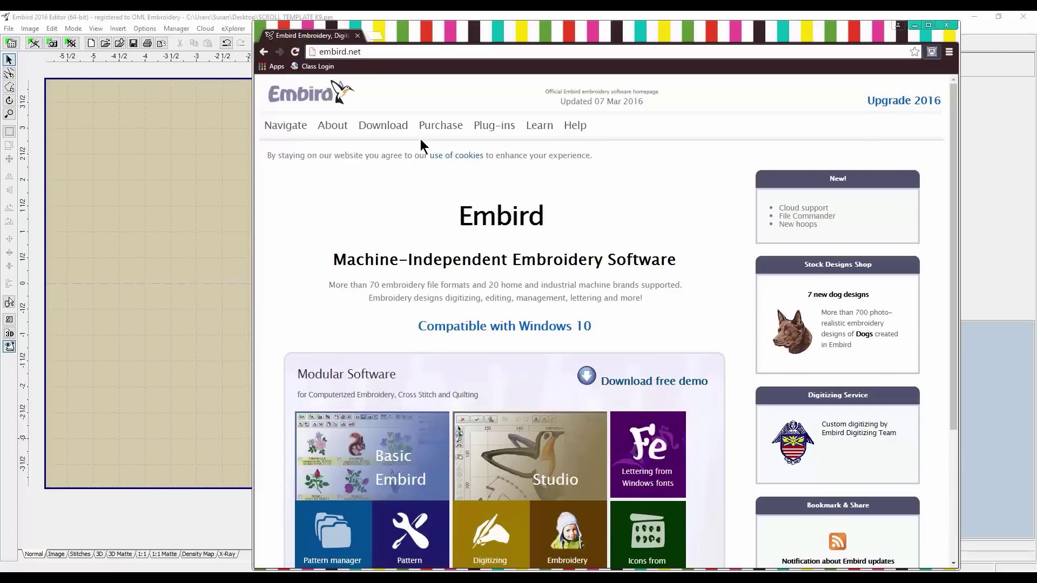
left_click(338, 132)
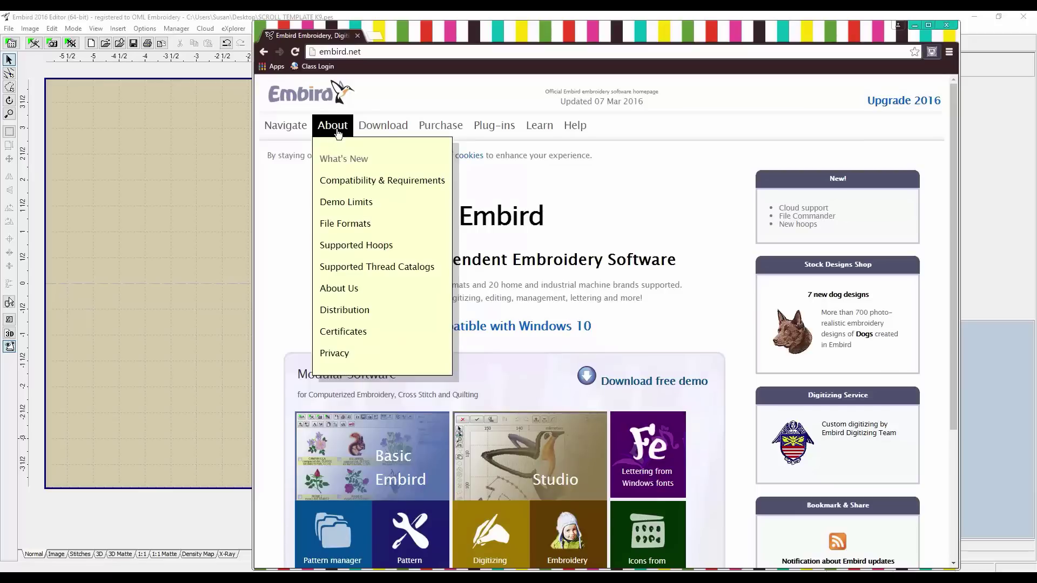
Open the What is New page listing Version 2016 features, including Insert Knockdown Stitching.
left_click(344, 158)
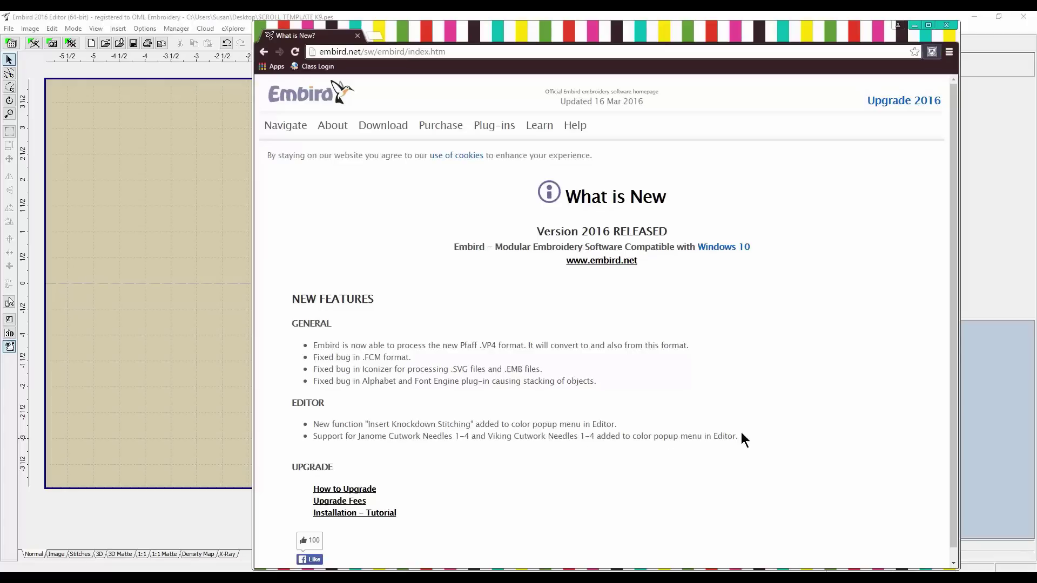
Close the browser and return to the K-9 scroll design, selecting and deselecting it.
left_click(946, 25)
left_click(388, 255)
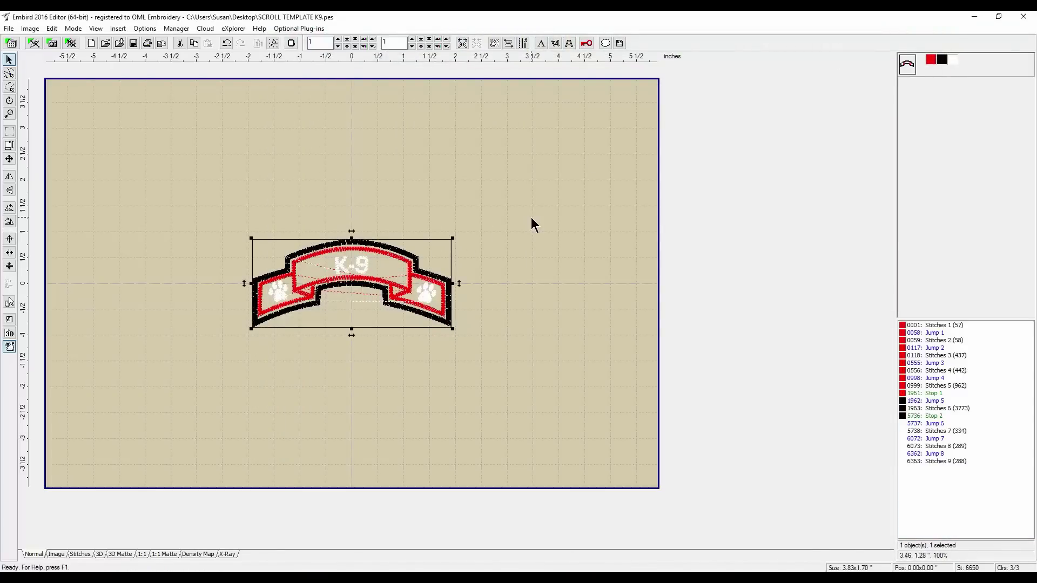
left_click(506, 206)
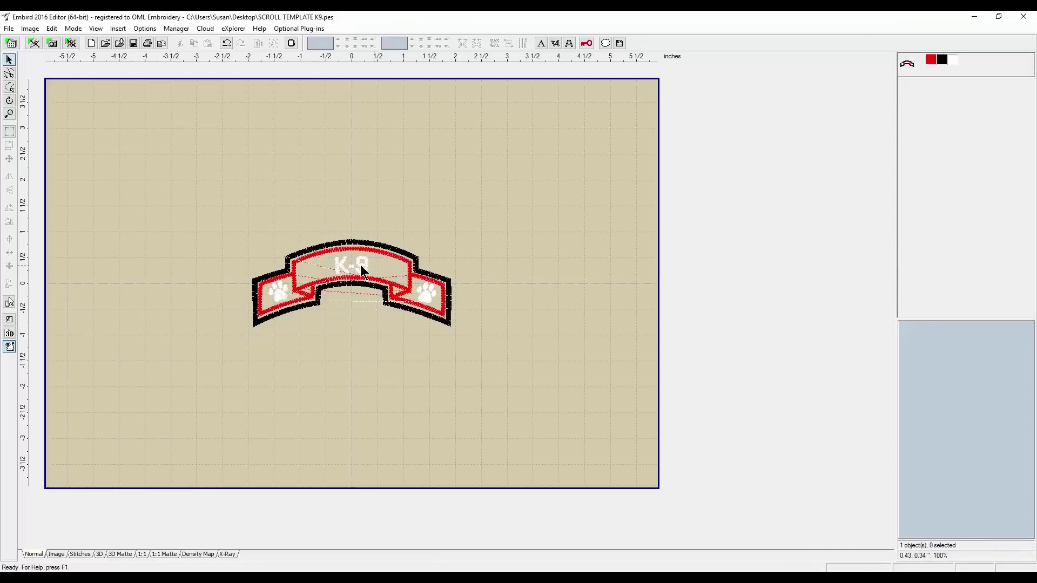
left_click(380, 244)
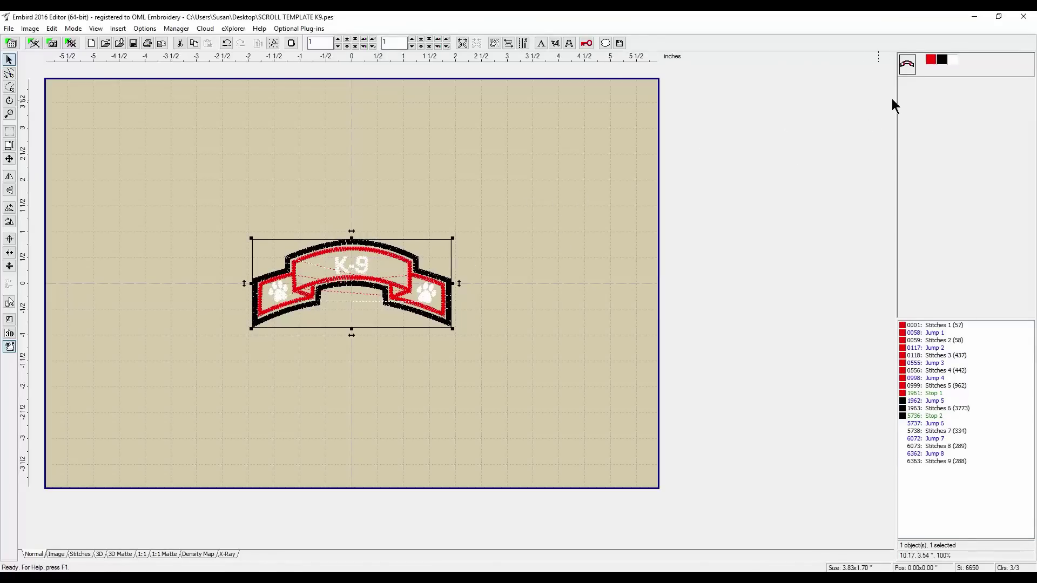
left_click(544, 201)
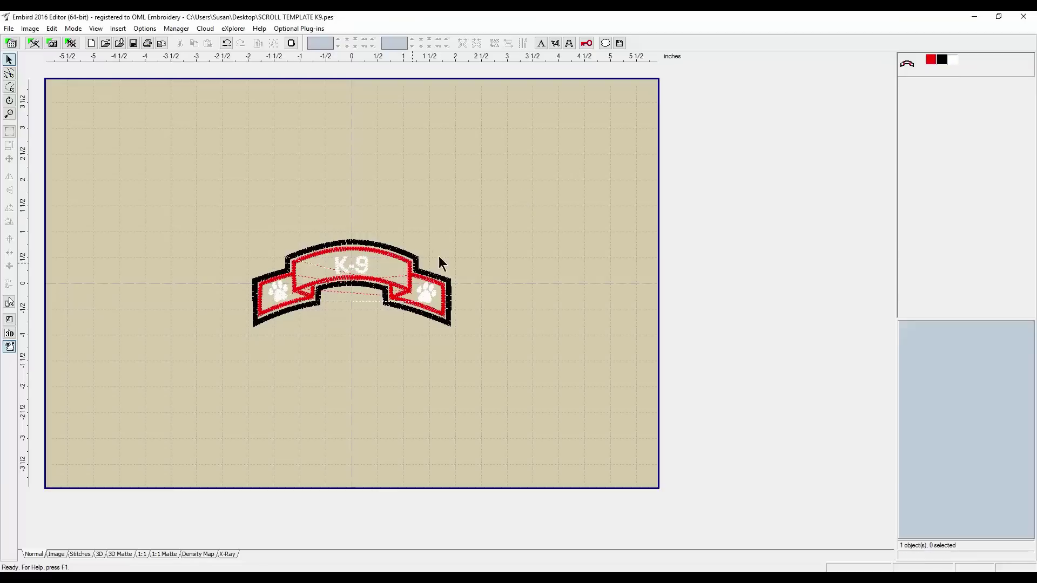
Open the context menu of the black thread colour swatch in the object list.
right_click(939, 61)
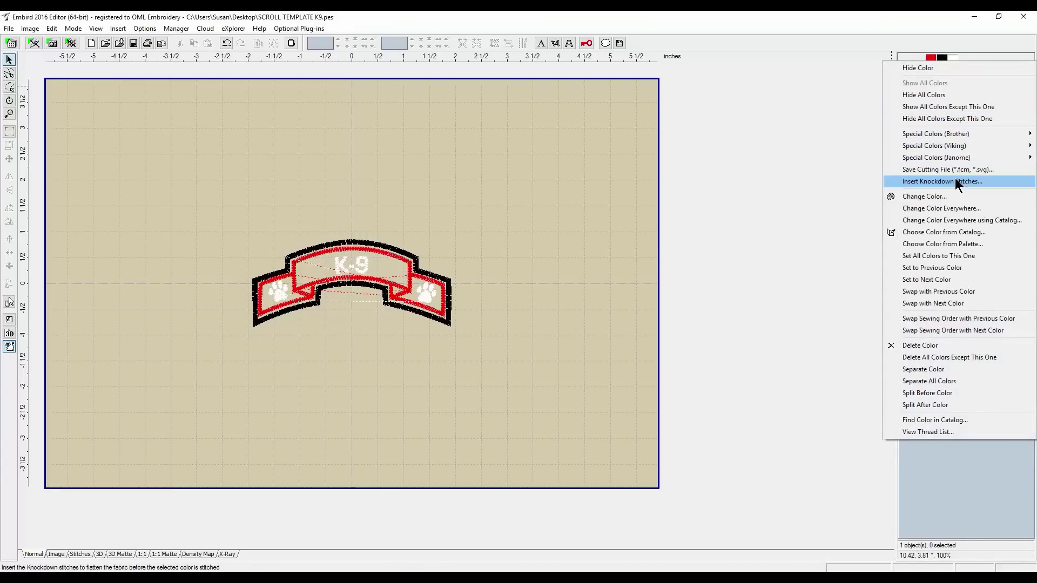
mouse_move(964, 137)
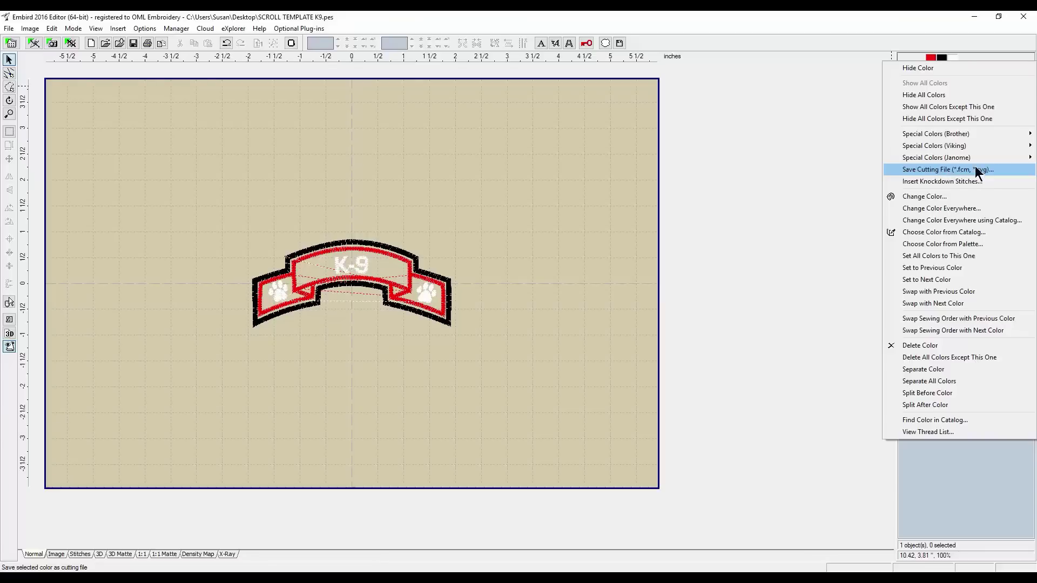
Insert a knockdown layer before the black colour using Fill 1, density 6.0, without edge or zig-zag.
left_click(947, 180)
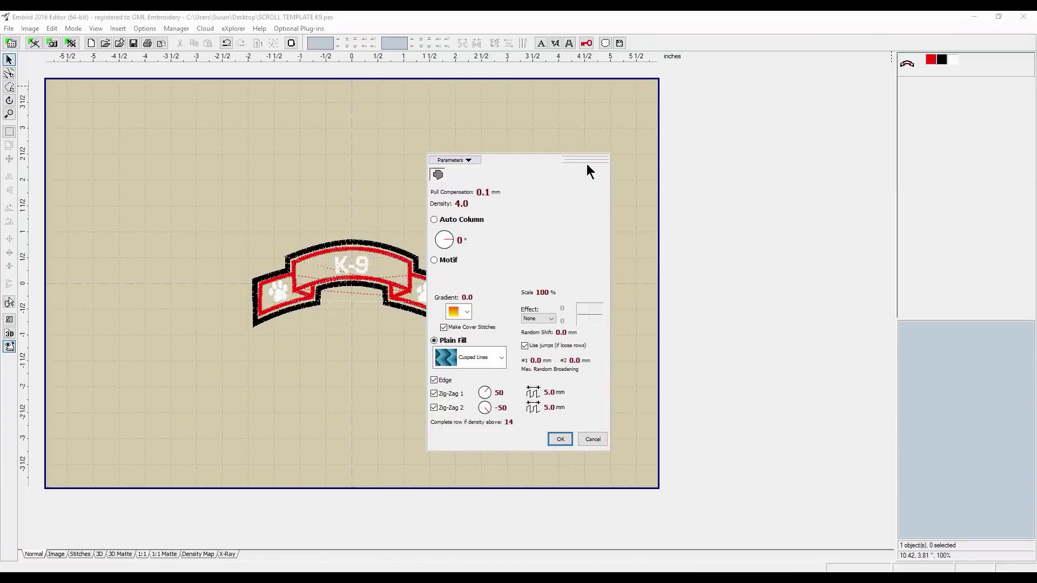
left_click_drag(588, 160, 600, 120)
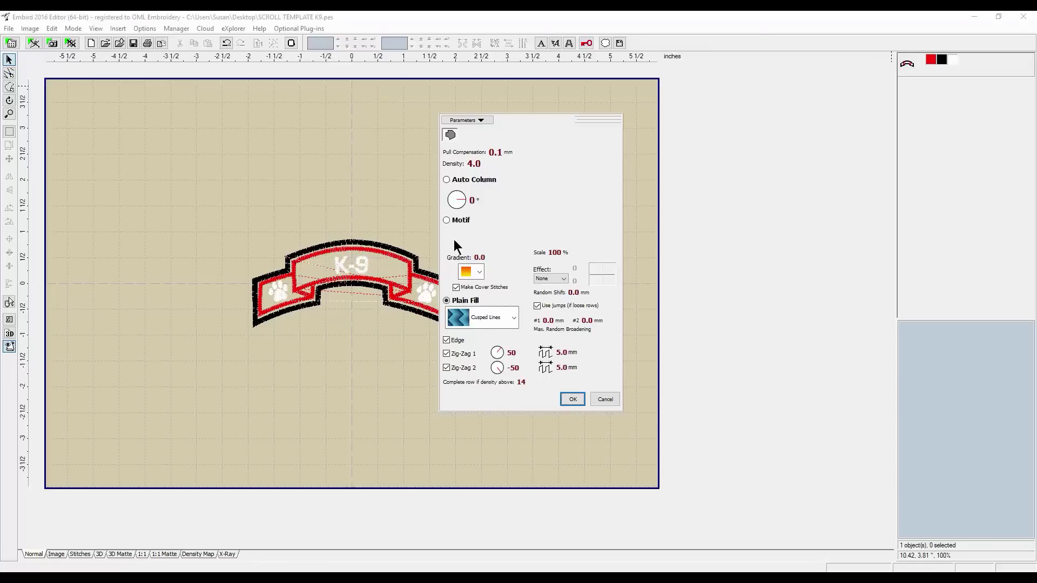
left_click(511, 320)
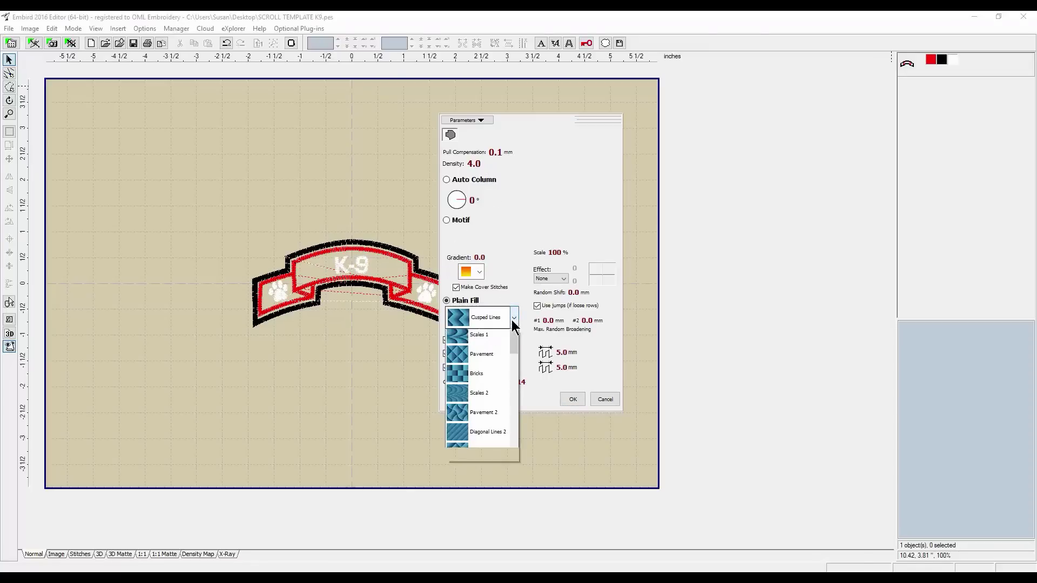
left_click_drag(514, 371, 514, 342)
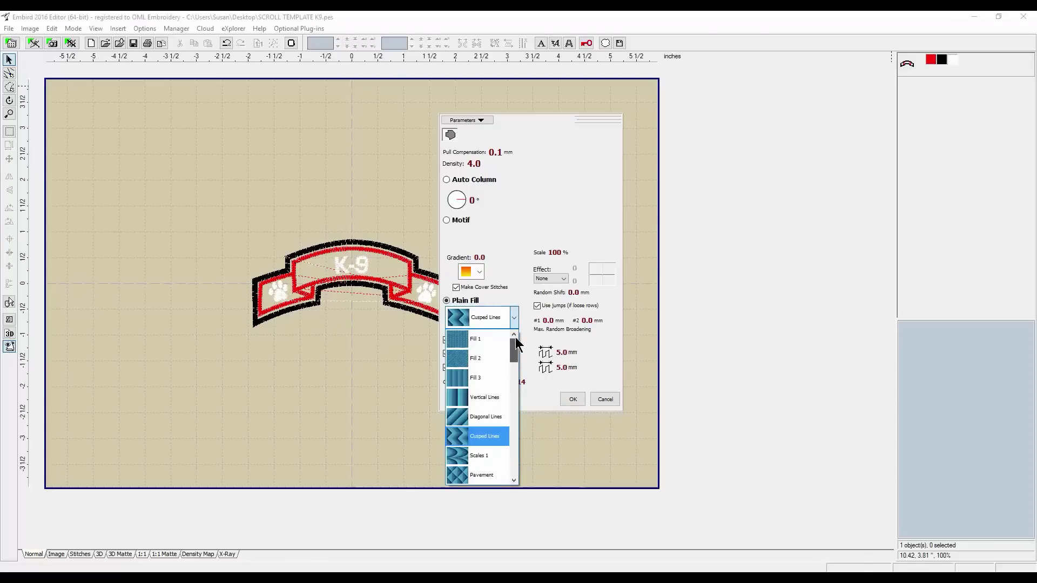
left_click(477, 333)
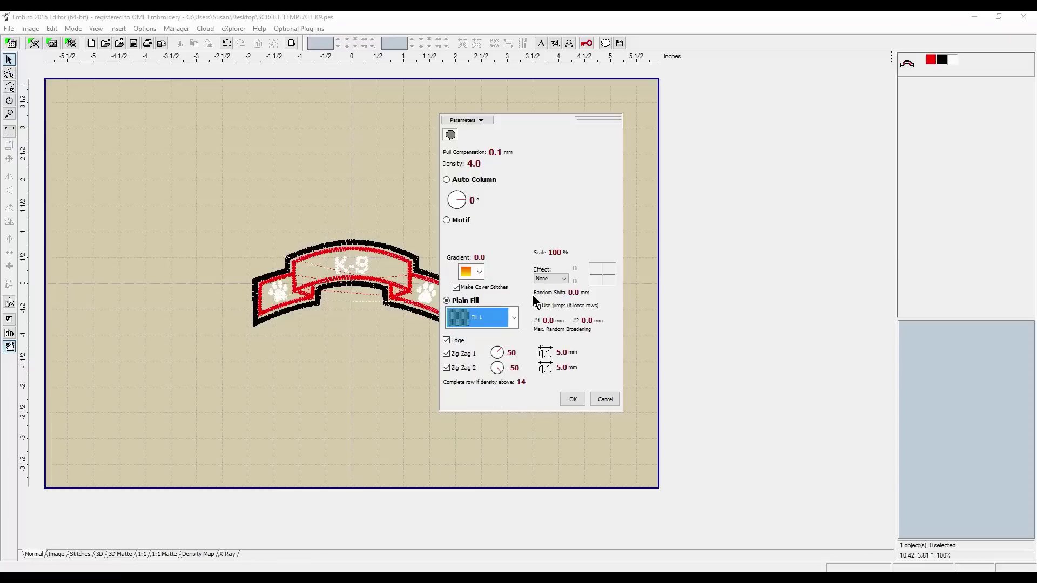
left_click(447, 340)
left_click(447, 353)
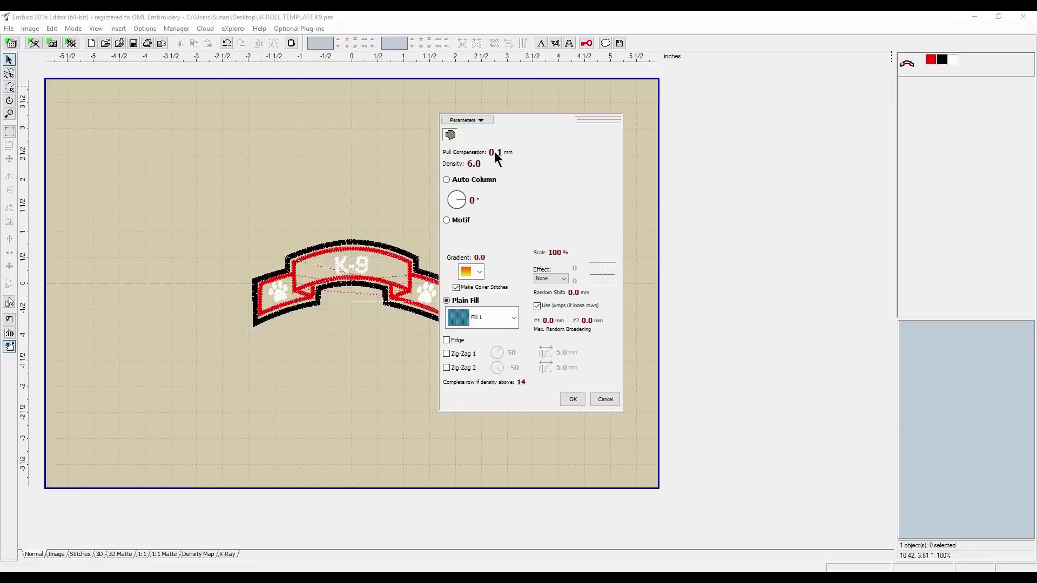
left_click(573, 399)
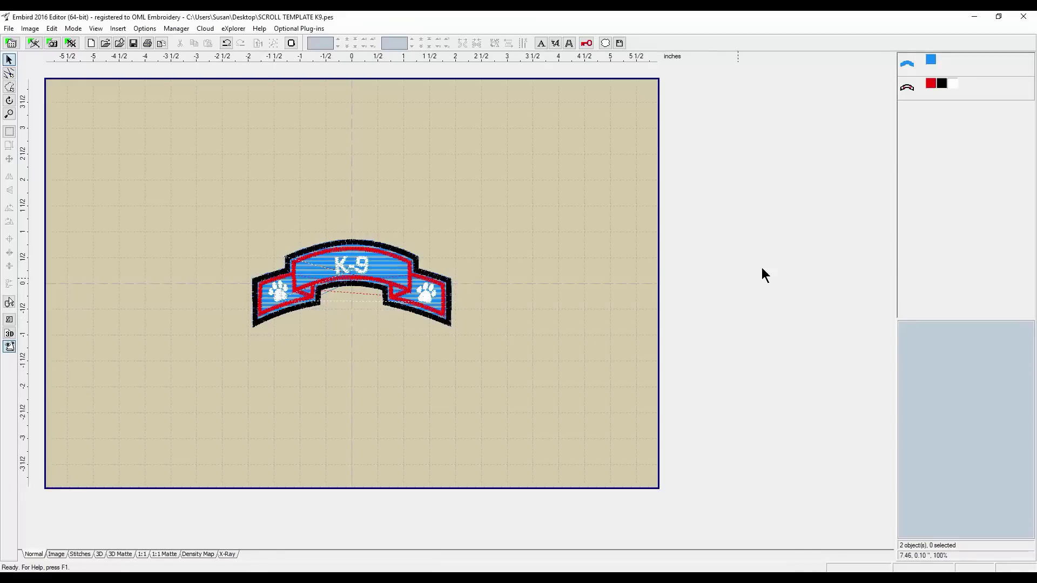
Recolour the knockdown fill's blue thread to the olive green basic colour.
left_click(930, 60)
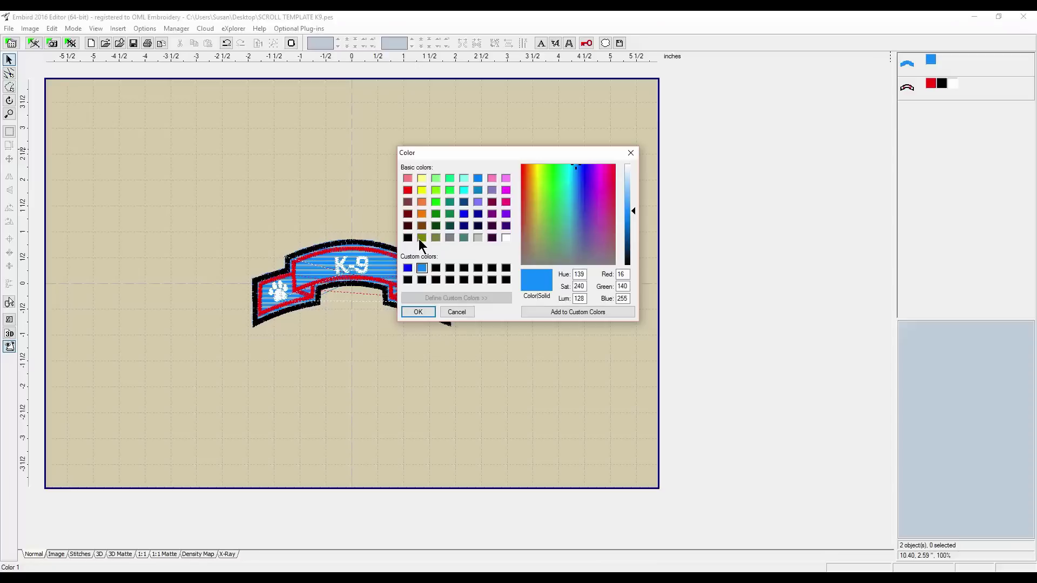
left_click(435, 238)
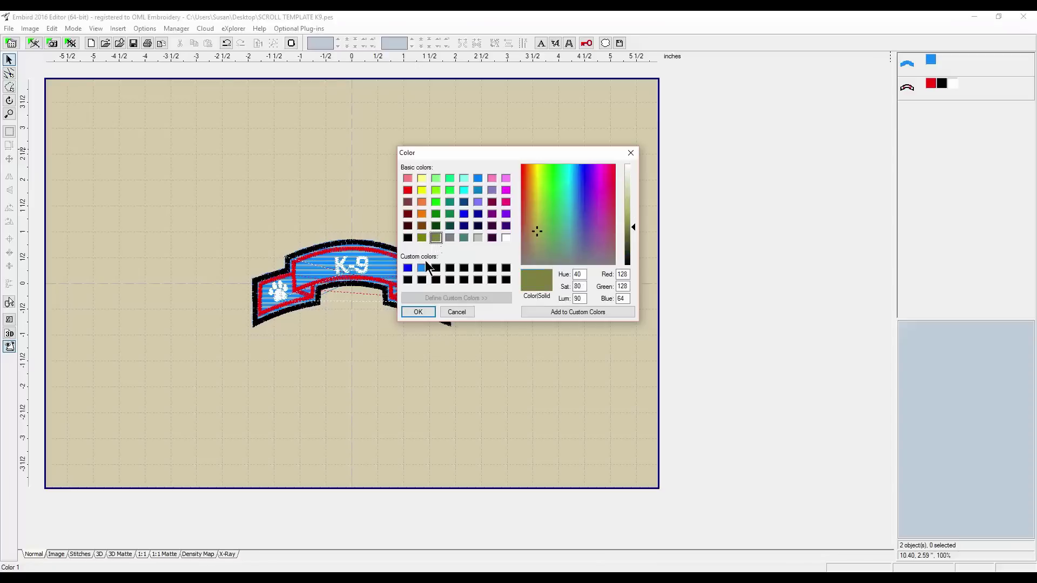
left_click(427, 313)
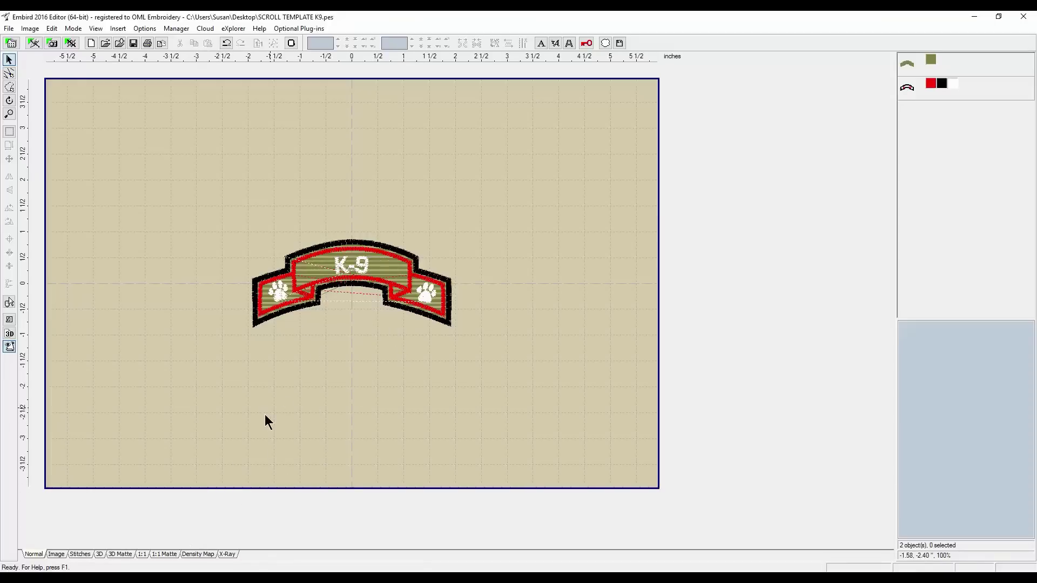
left_click(196, 554)
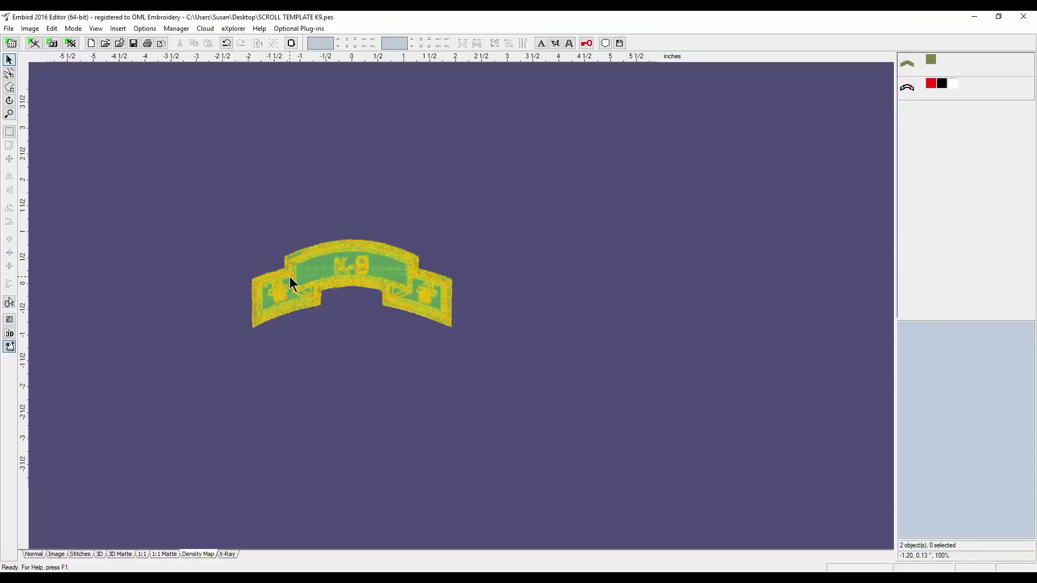
left_click(43, 551)
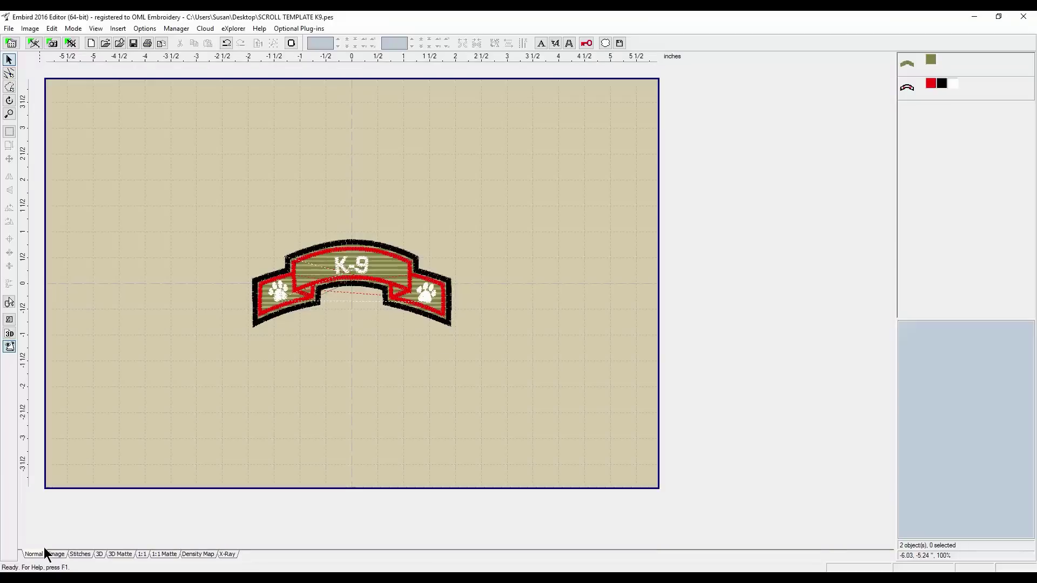
Select the K-9 scroll border and lettering and delete them.
left_click(355, 299)
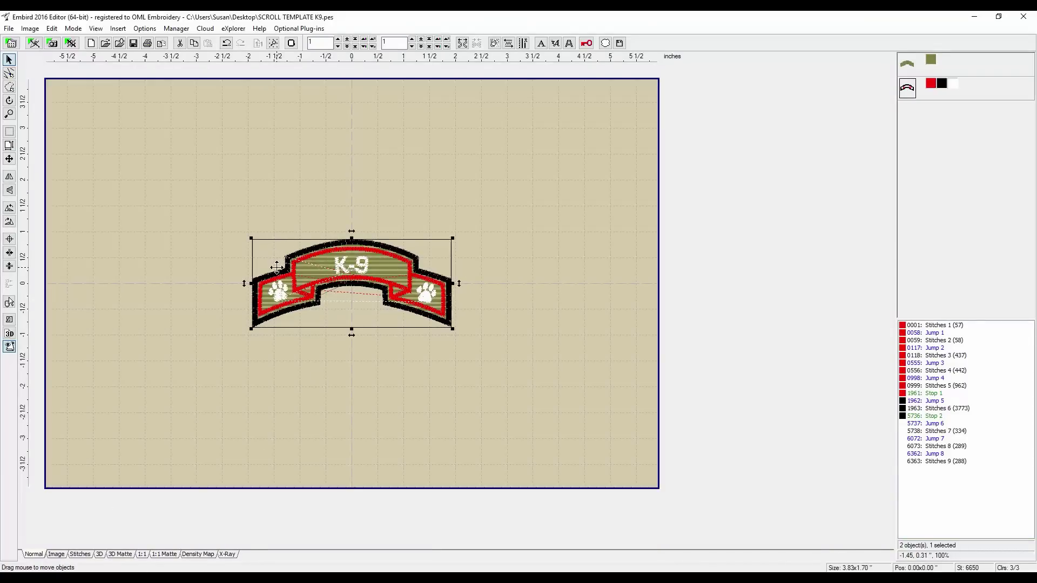
left_click(476, 272)
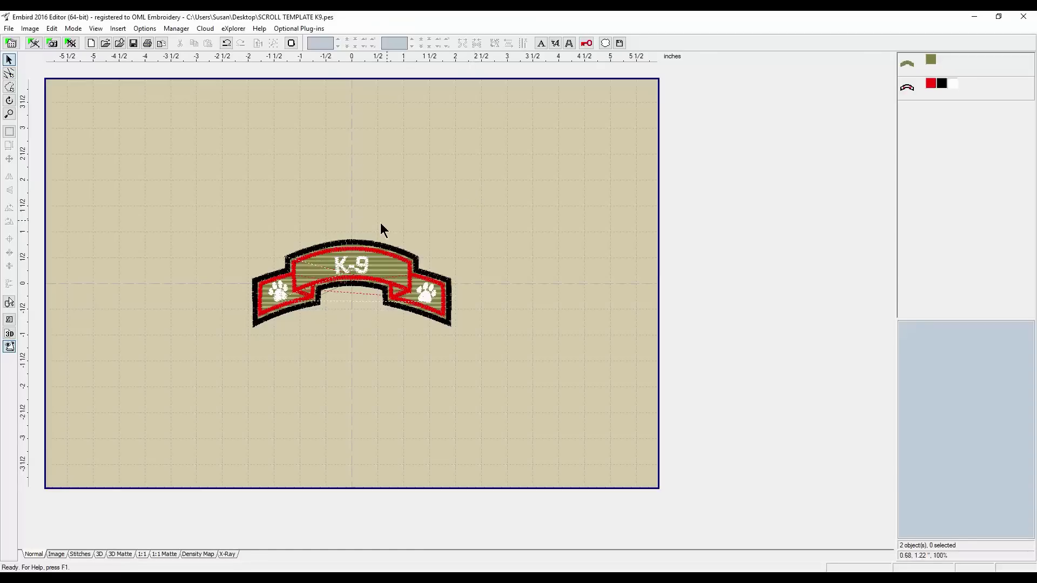
left_click(345, 240)
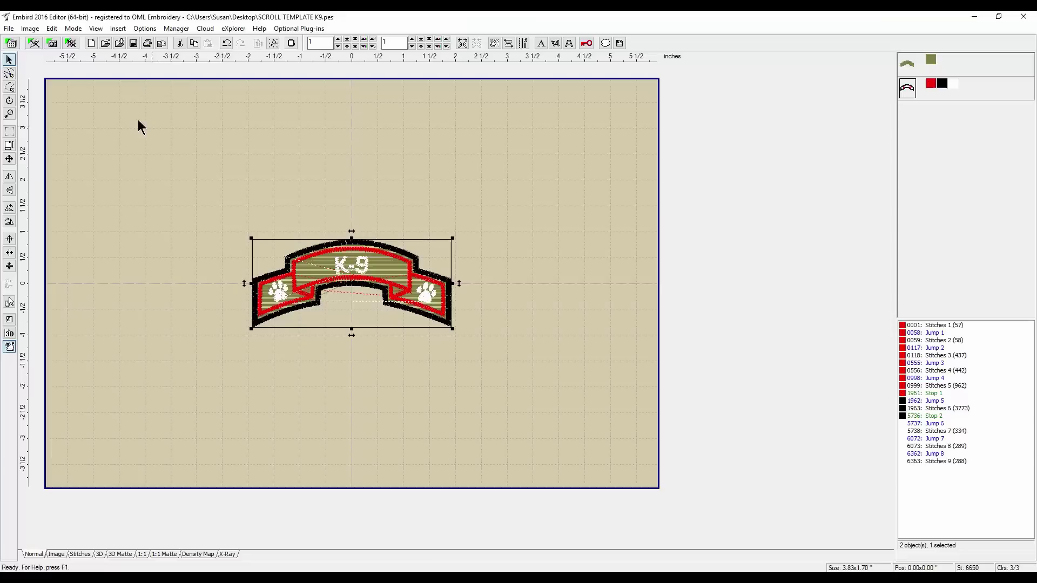
right_click(333, 269)
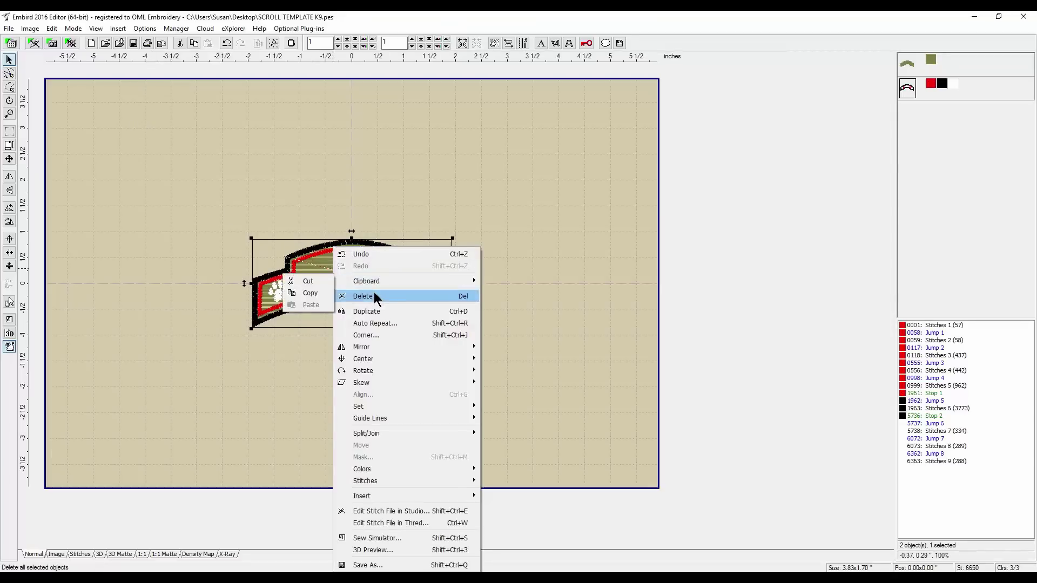
left_click(371, 296)
Delete the remaining olive knockdown fill, leaving the hoop empty.
left_click(313, 258)
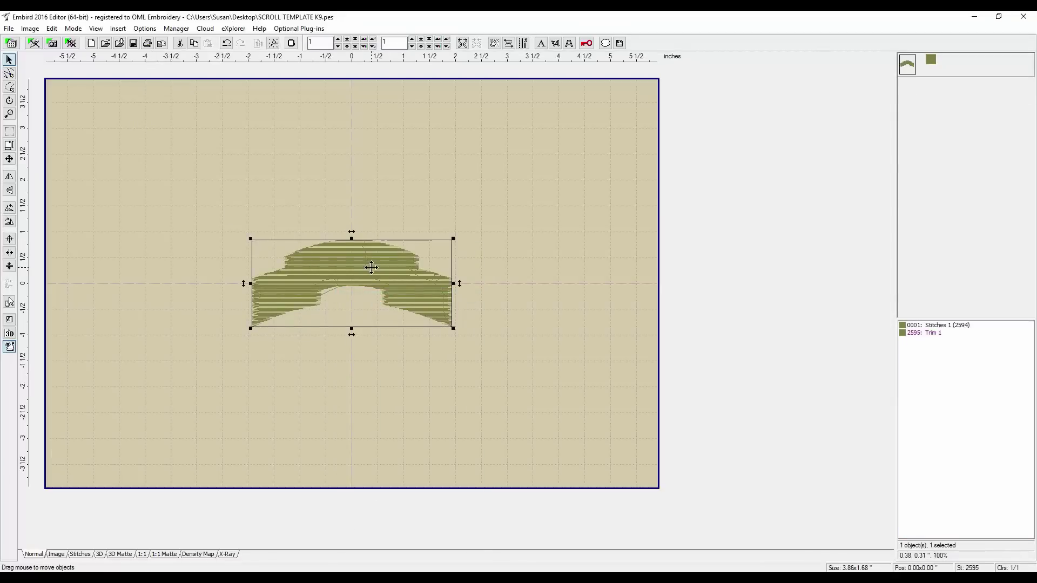
right_click(372, 269)
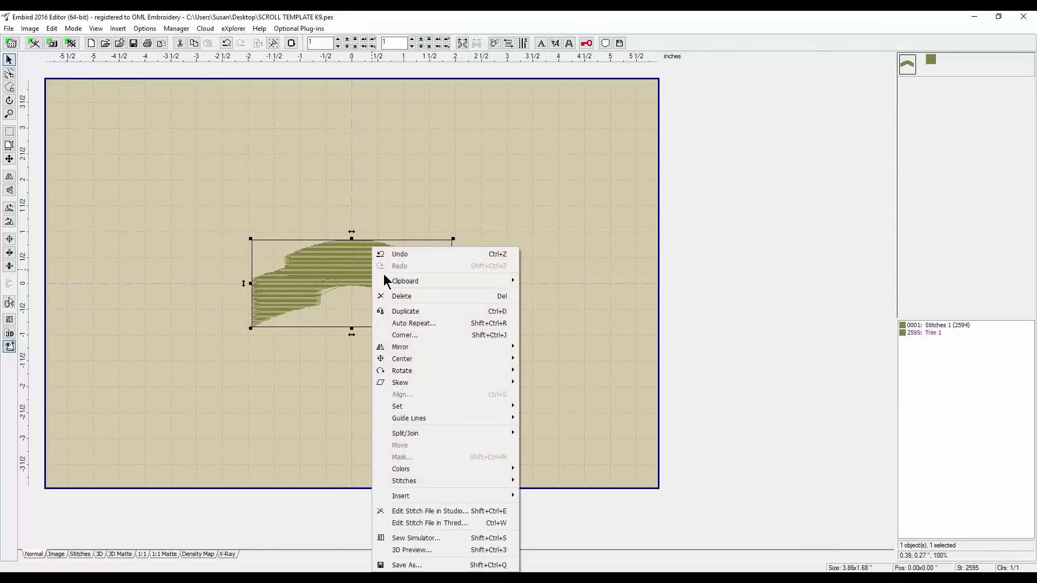
left_click(414, 296)
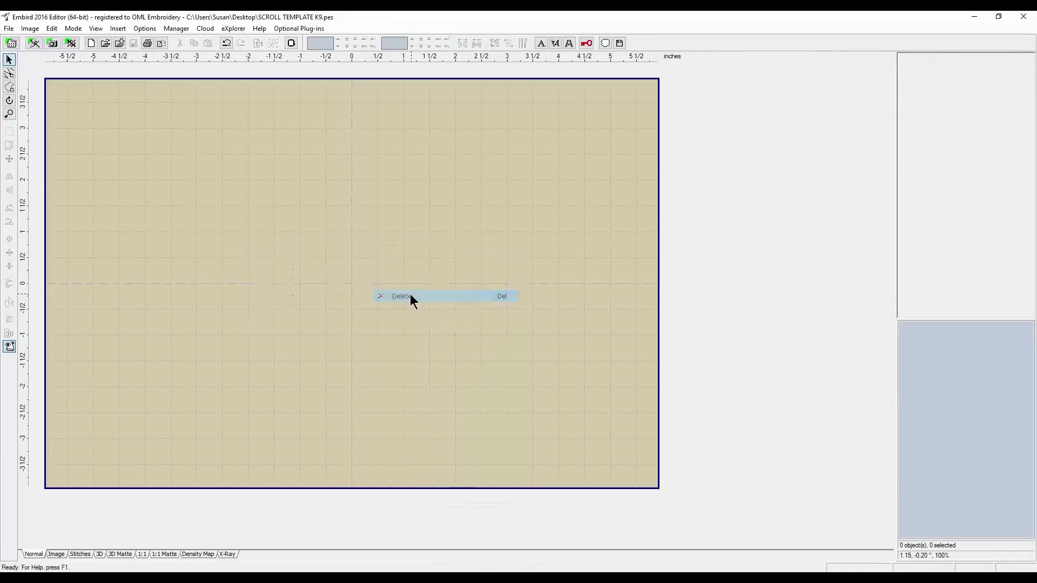
Open the design file Combating Terrorism.pes.
left_click(9, 28)
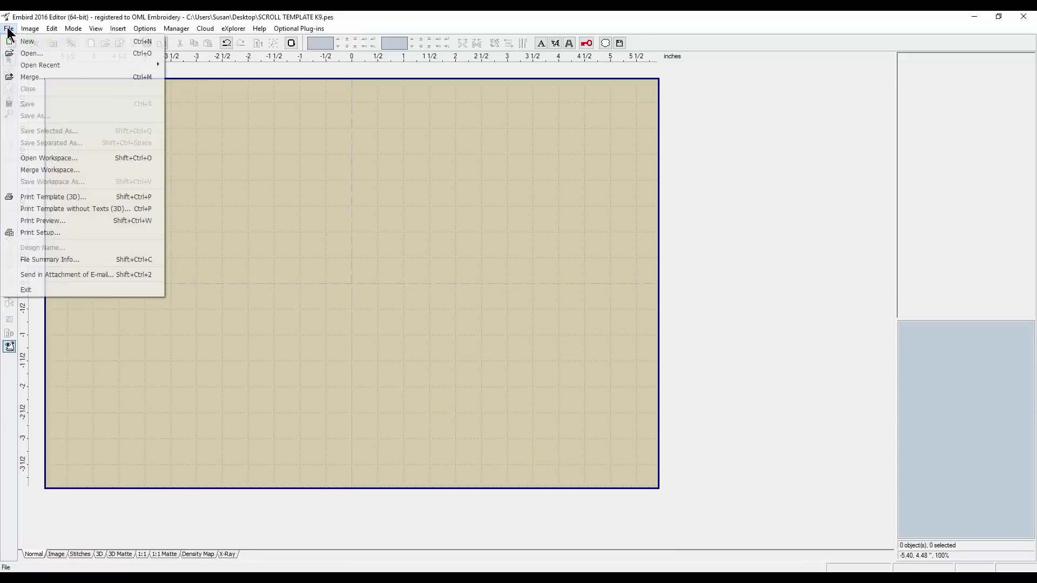
left_click(38, 56)
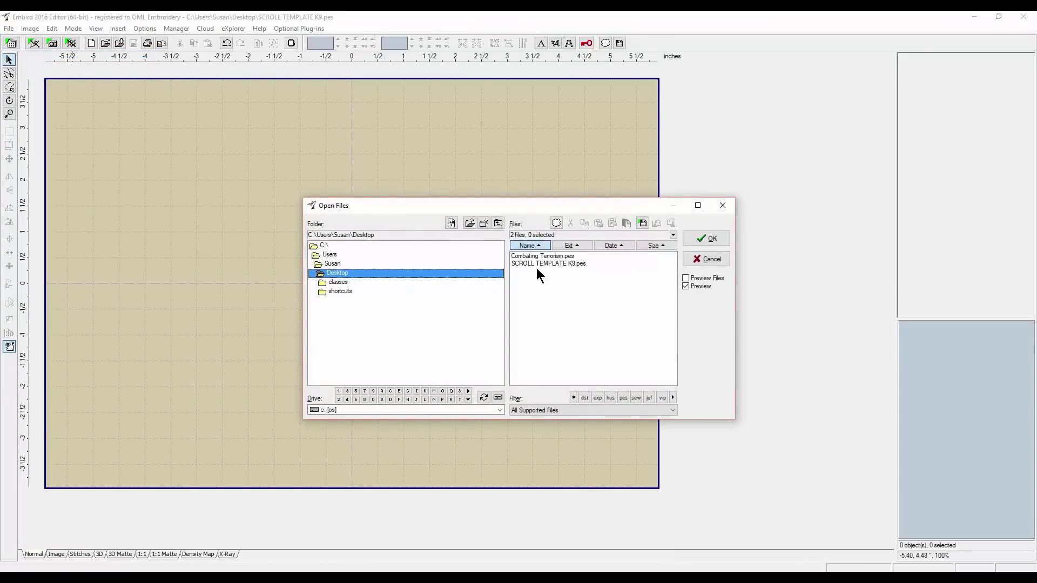
left_click(546, 256)
left_click(701, 239)
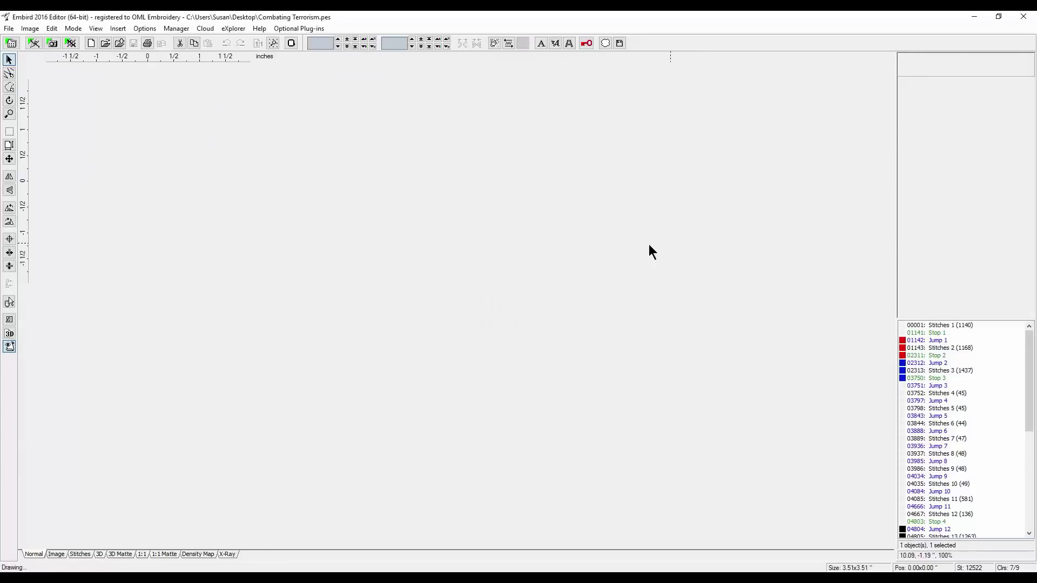
Switch to a horizontal Brother PR-600 hoop (11.81 x 7.87 in) and centre the eagle patch.
left_click(291, 43)
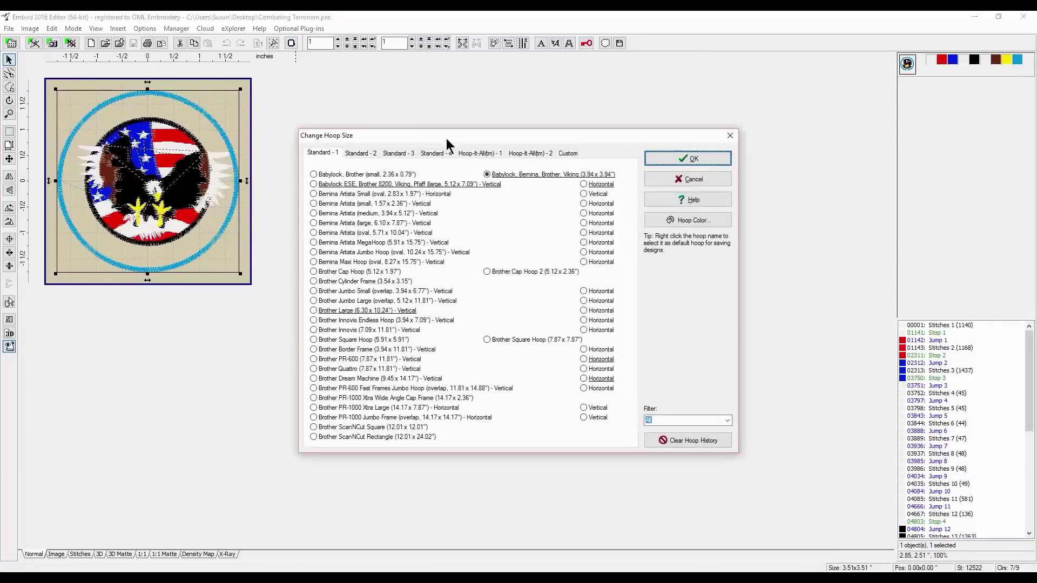
left_click(590, 359)
left_click(690, 158)
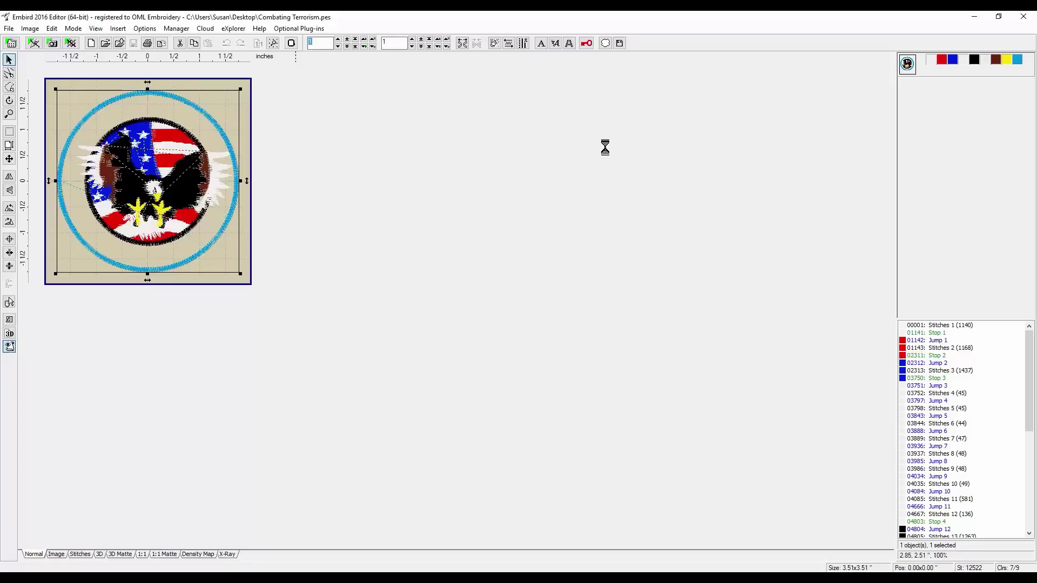
left_click_drag(349, 254, 368, 260)
left_click(503, 232)
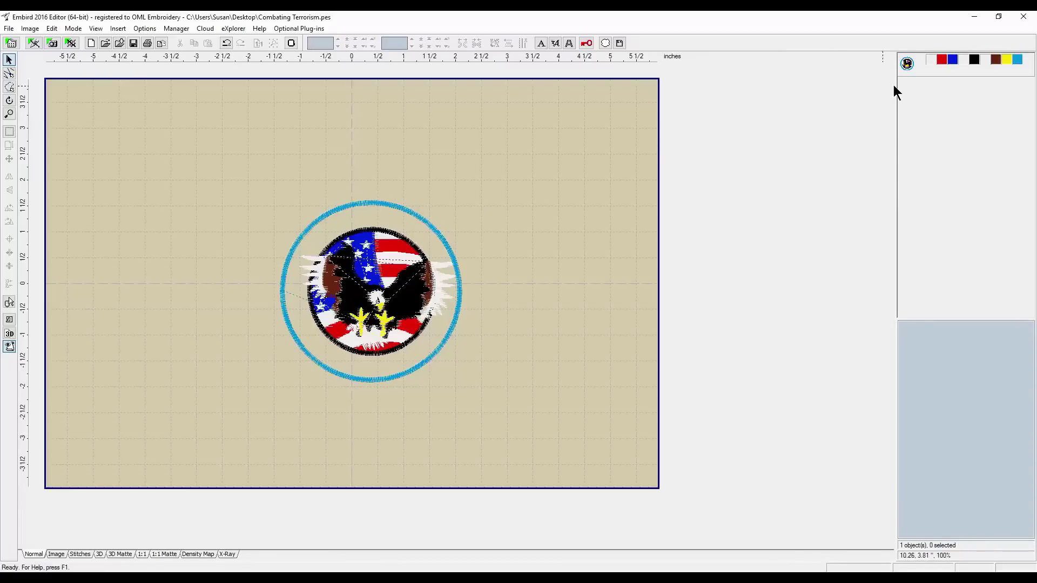
Insert a Fill 2 knockdown layer beneath the cyan outer ring, with edge and zig-zag passes off.
right_click(1018, 61)
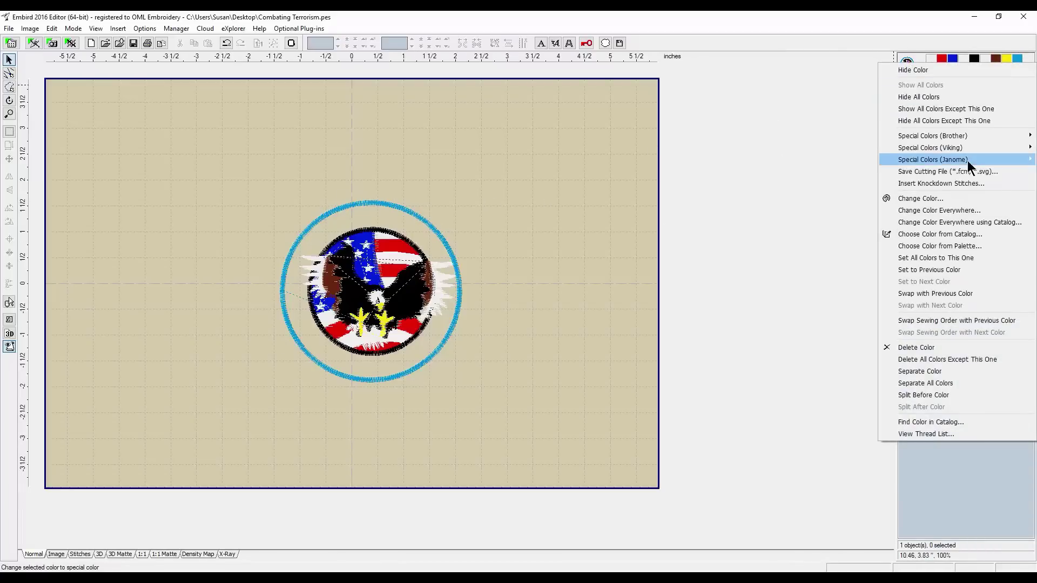
left_click(947, 182)
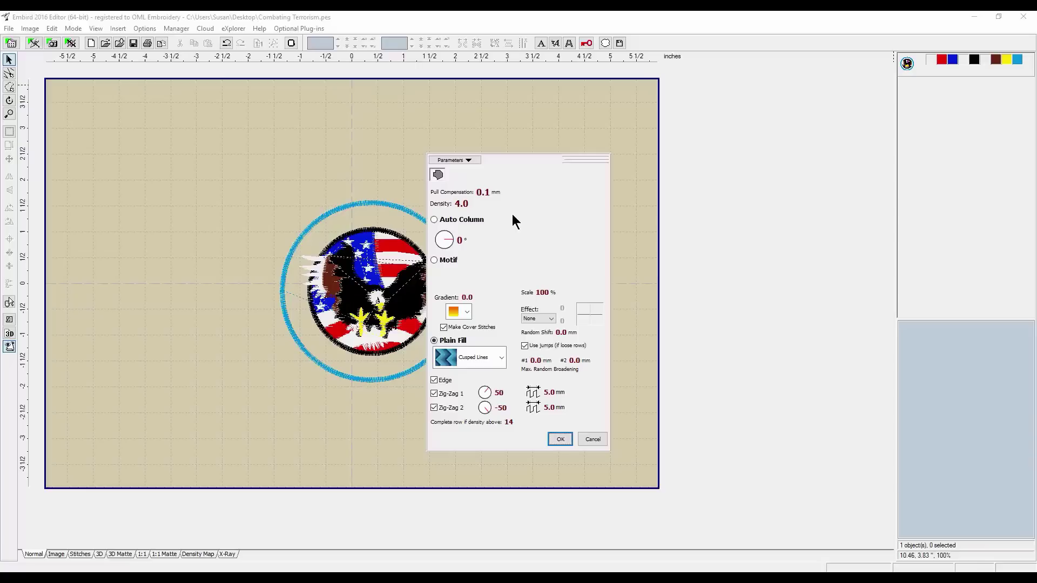
left_click(499, 367)
left_click_drag(503, 398, 505, 378)
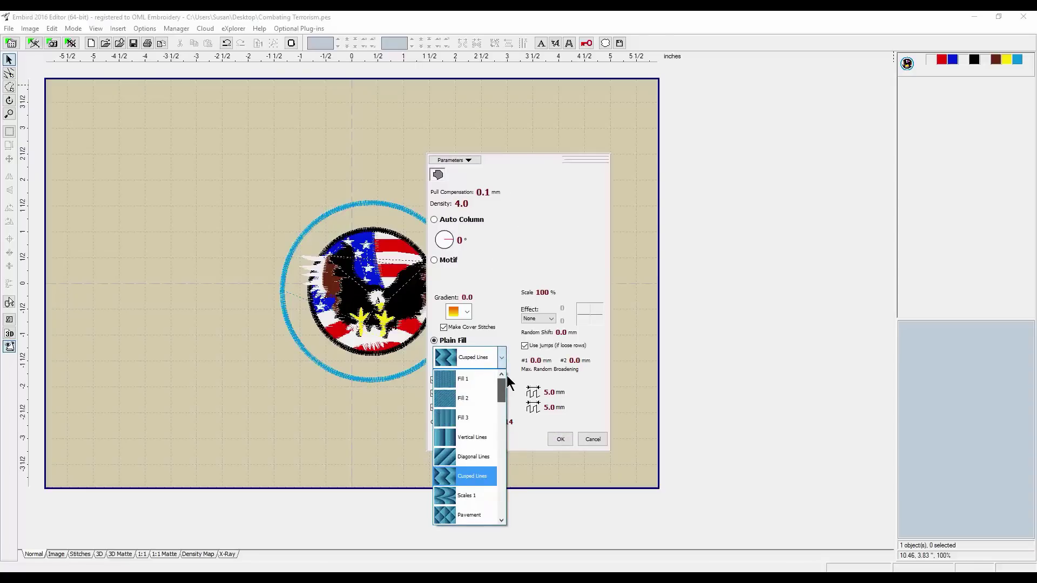
left_click(466, 397)
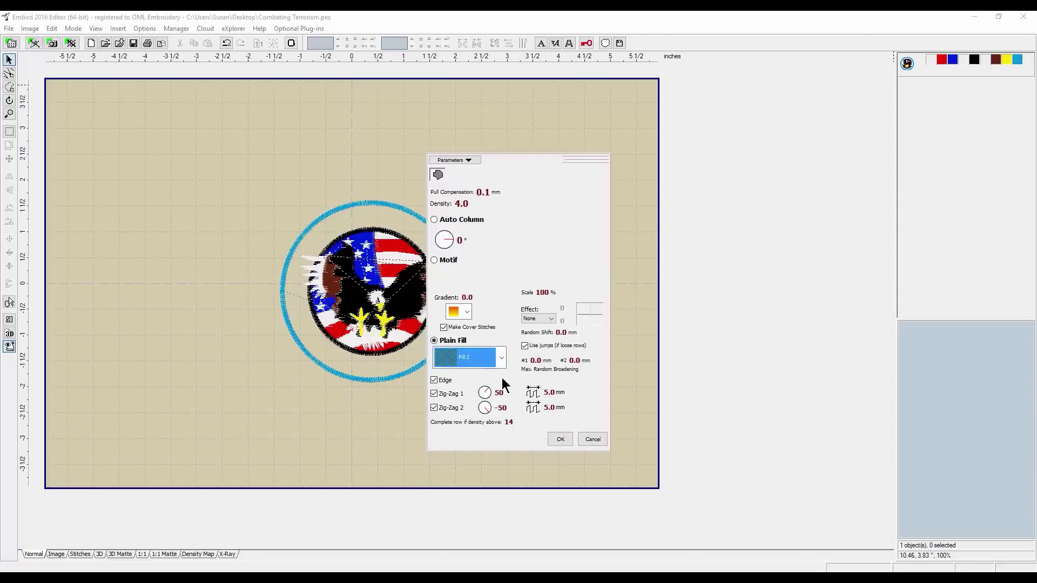
left_click(434, 380)
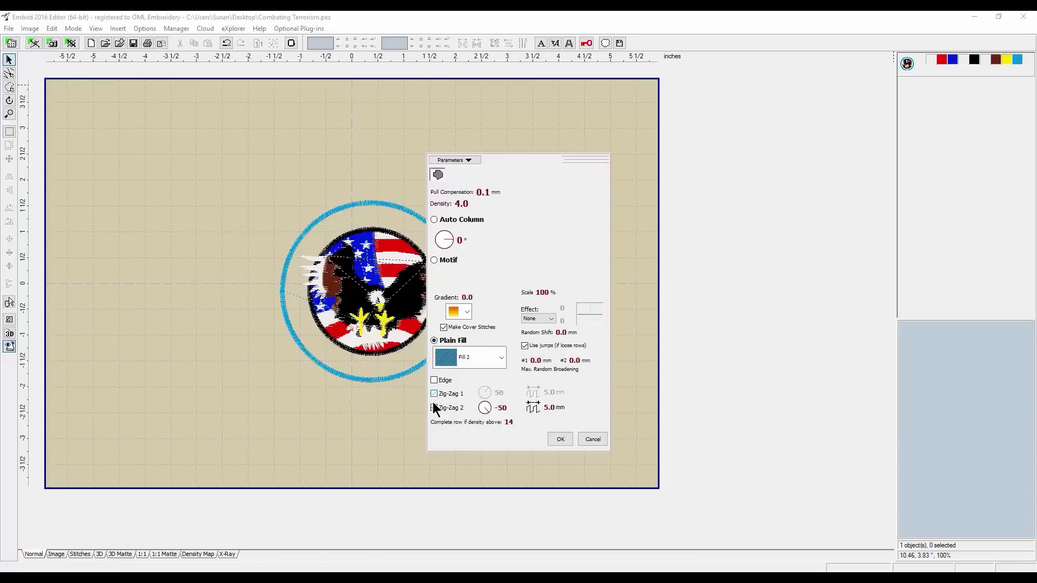
left_click(435, 408)
scroll(491, 193, "up", 1)
left_click(559, 439)
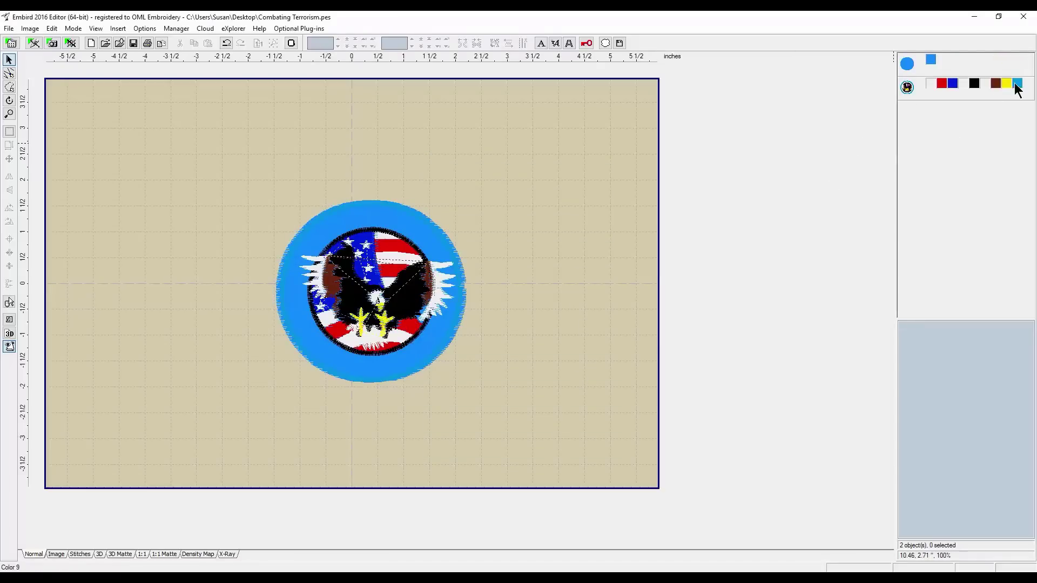
Change the outer ring's thread from cyan to the black basic colour.
double_click(1018, 84)
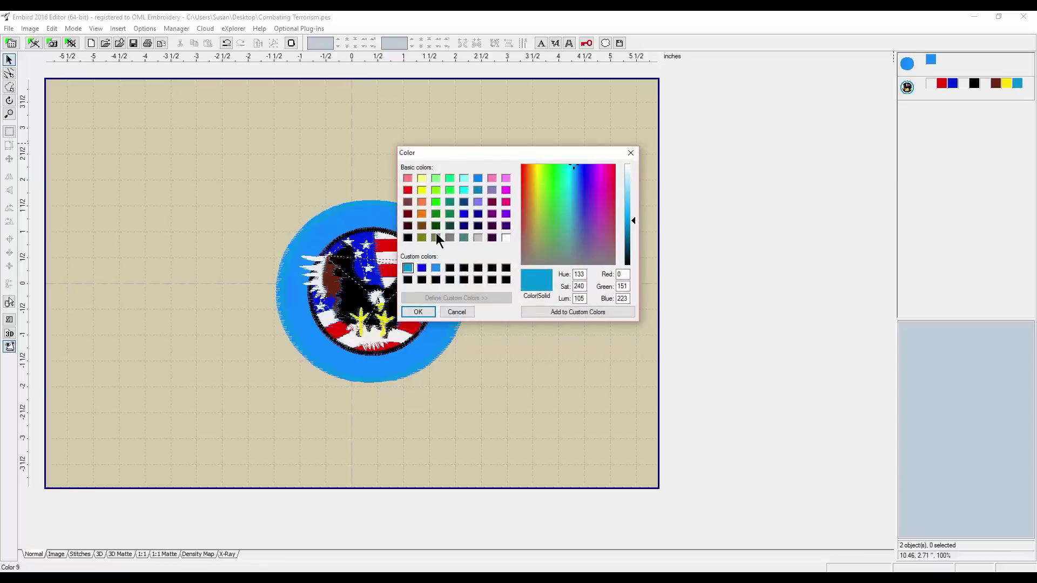
left_click(408, 239)
left_click(418, 311)
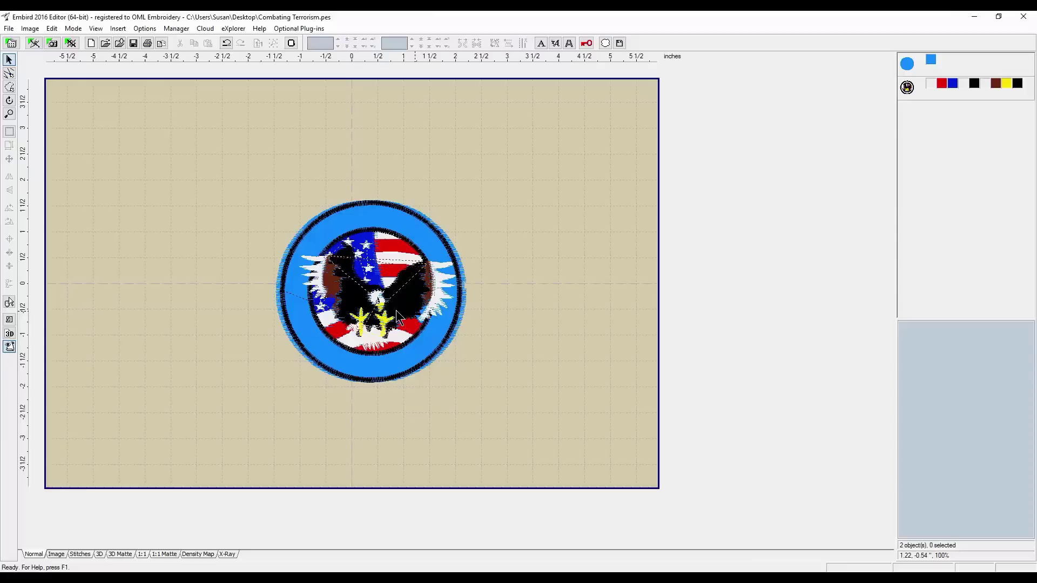
Delete the blue knockdown fill object (Object 1), leaving only the eagle patch design.
left_click(907, 64)
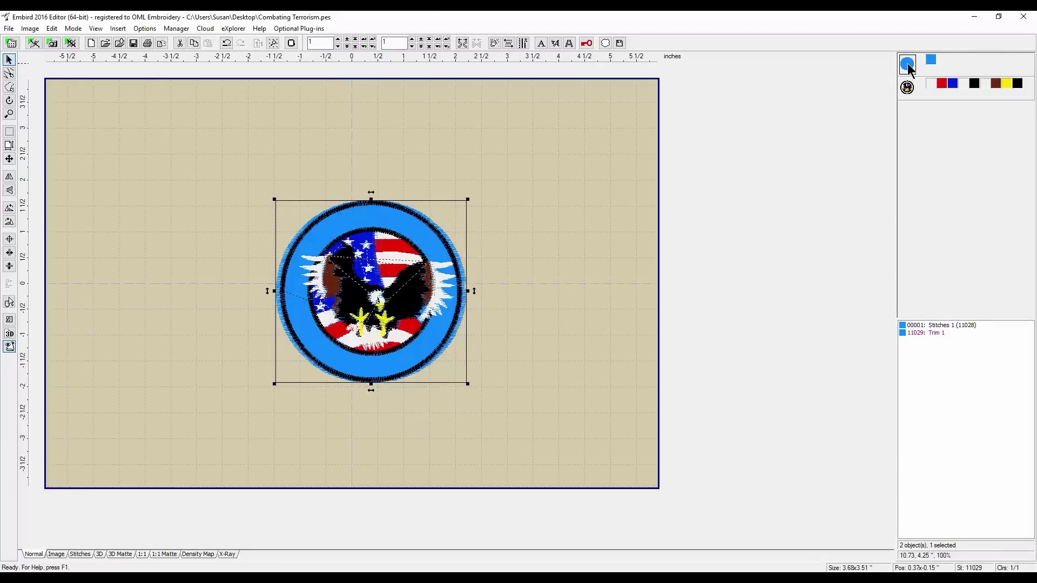
right_click(909, 65)
mouse_move(934, 178)
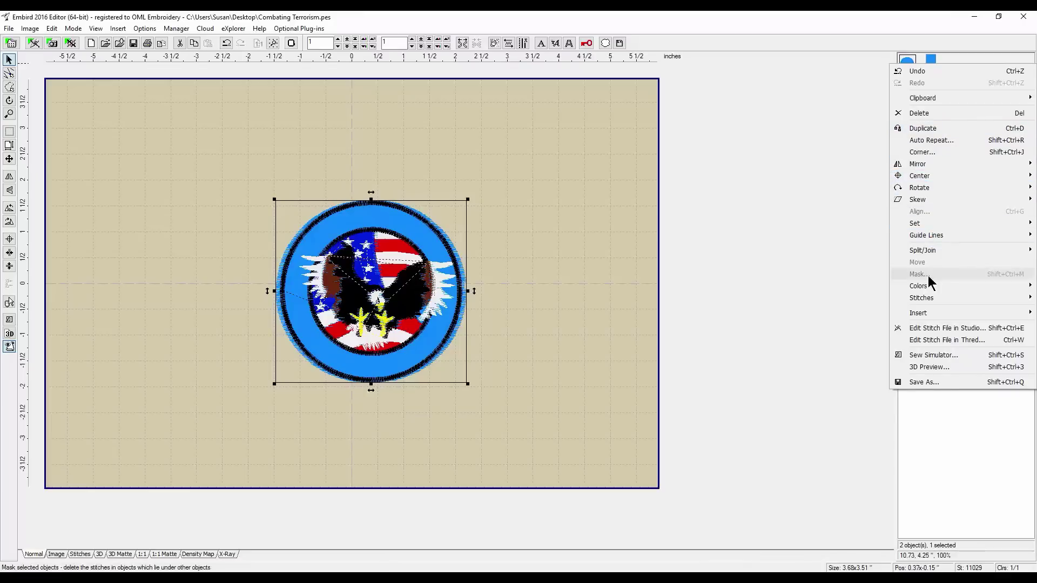
left_click(925, 114)
left_click(453, 262)
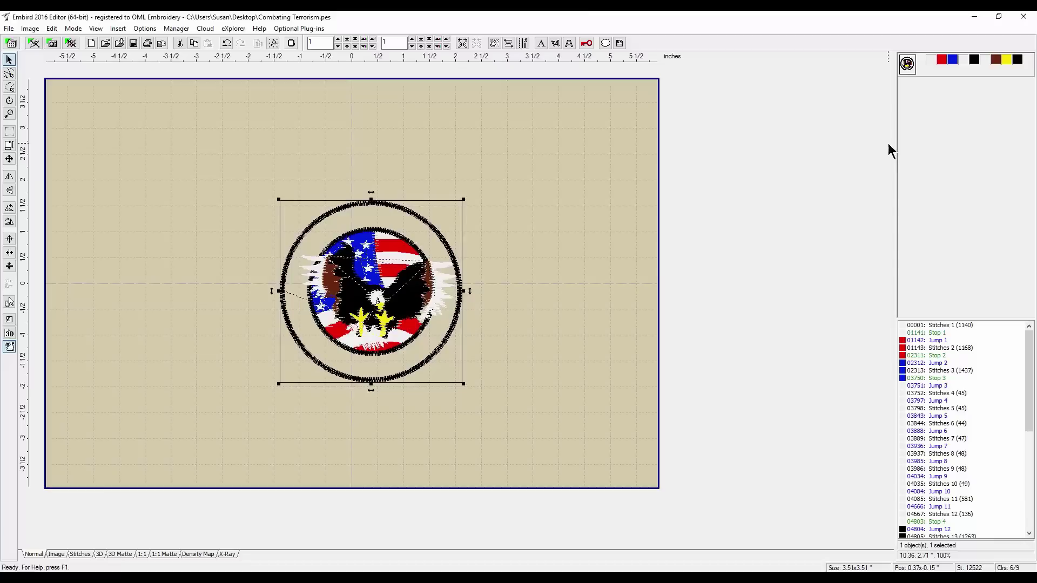
left_click(825, 168)
Insert Fill 1 knockdown stitches under the black thread, with Edge and both Zig-Zag passes unchecked.
right_click(1019, 61)
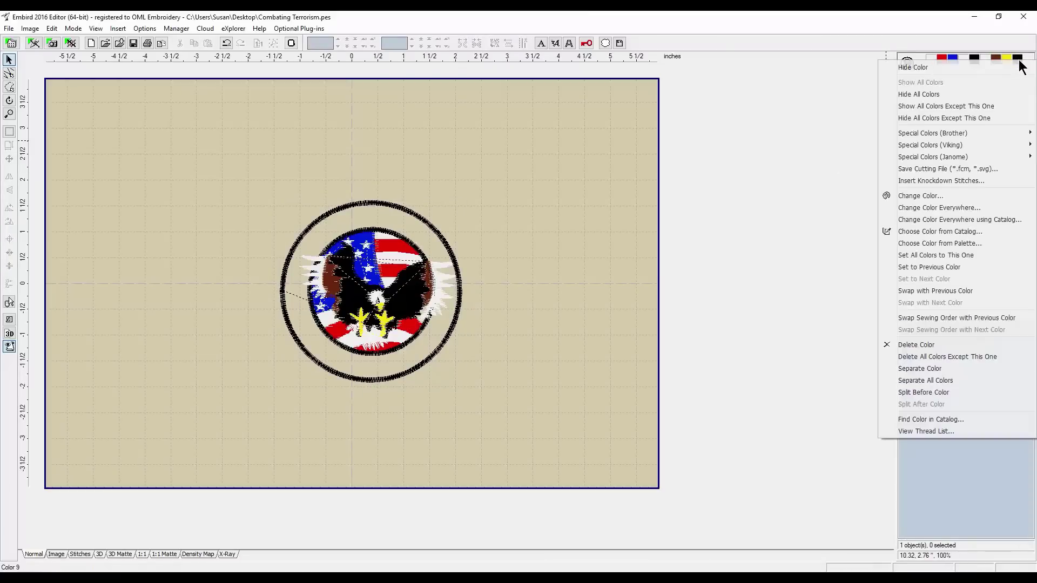
left_click(907, 180)
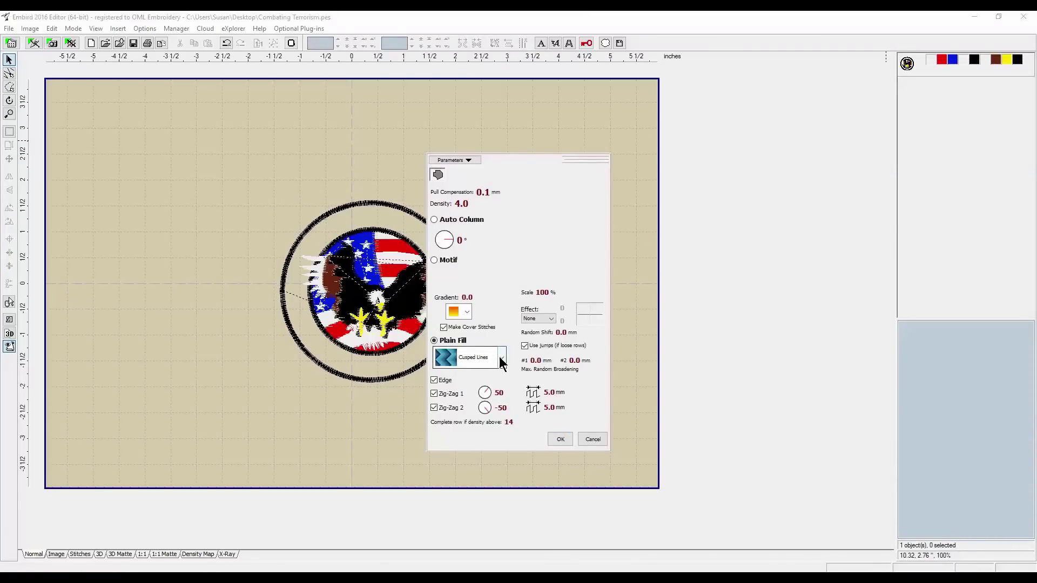
left_click(501, 357)
left_click_drag(502, 389, 502, 392)
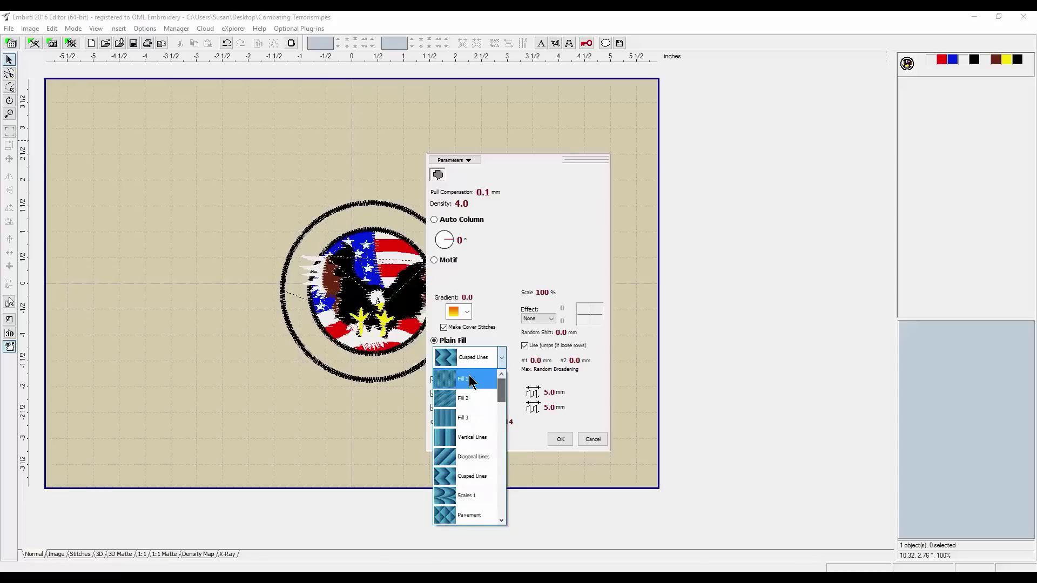
left_click(468, 377)
left_click(434, 380)
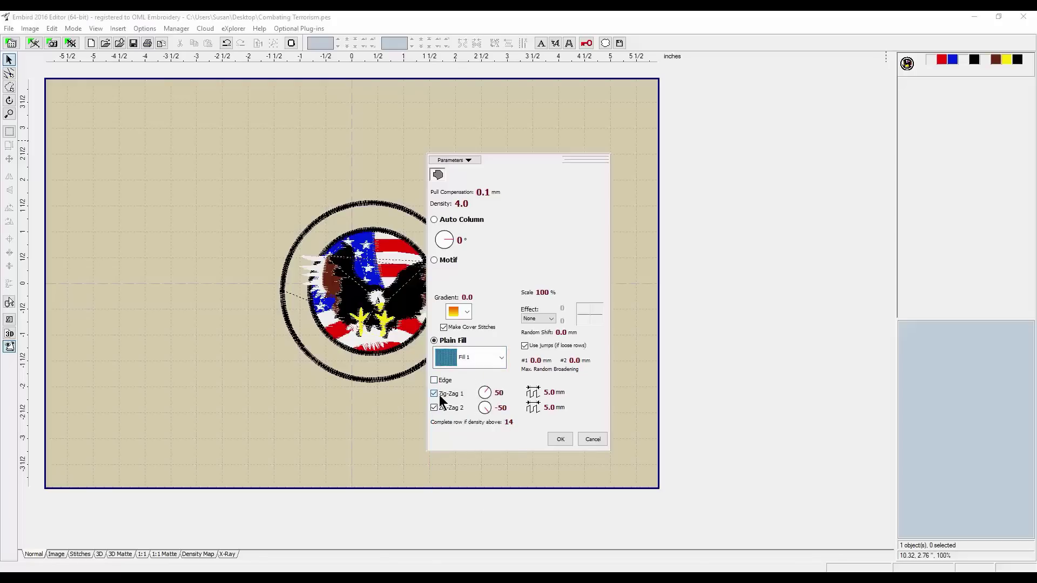
left_click(434, 394)
left_click(435, 408)
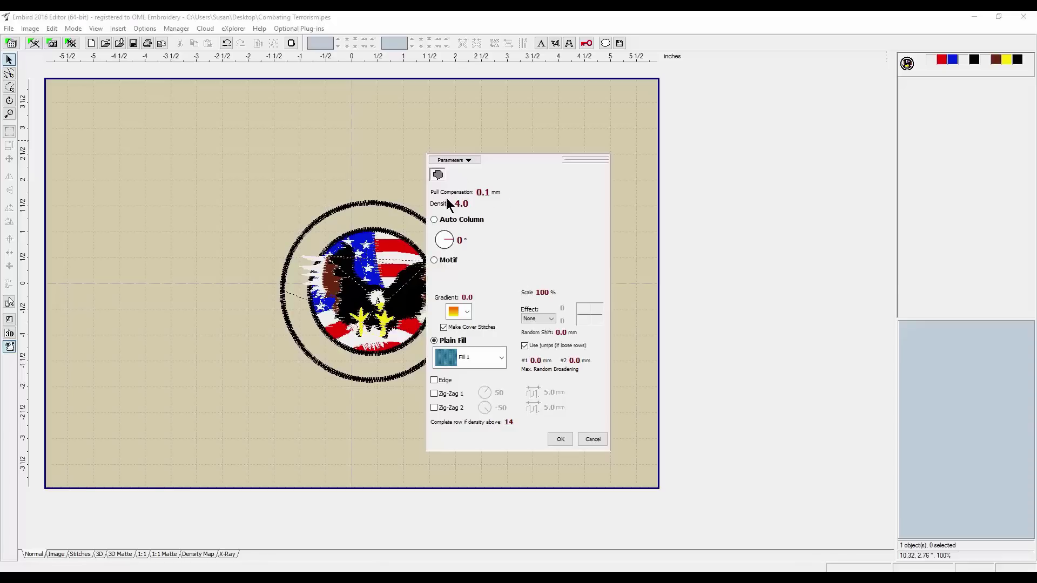
left_click(561, 440)
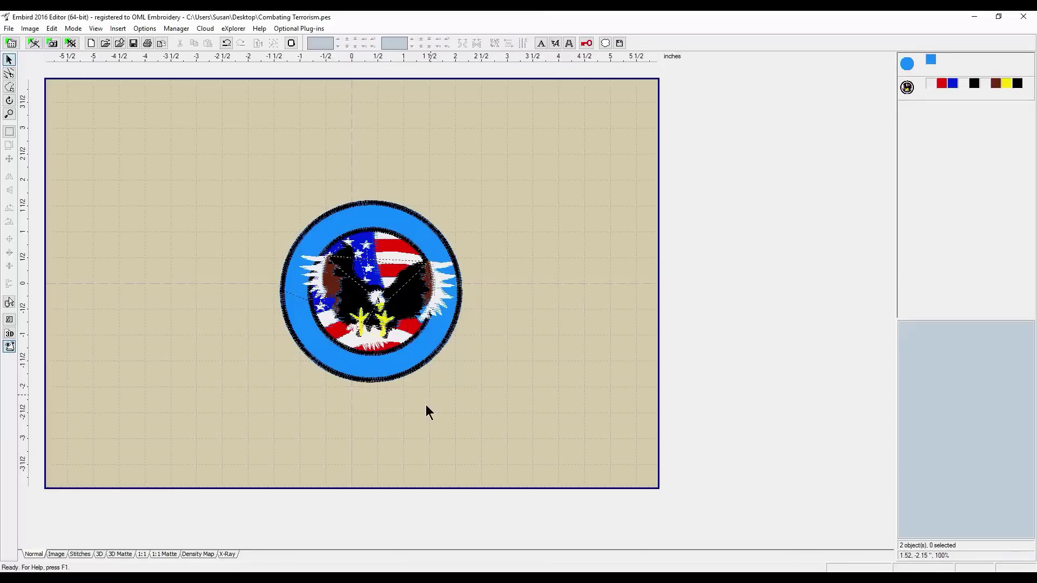
Review the Density Map, return to Normal view, and change the knockdown colour from blue to light grey.
left_click(187, 553)
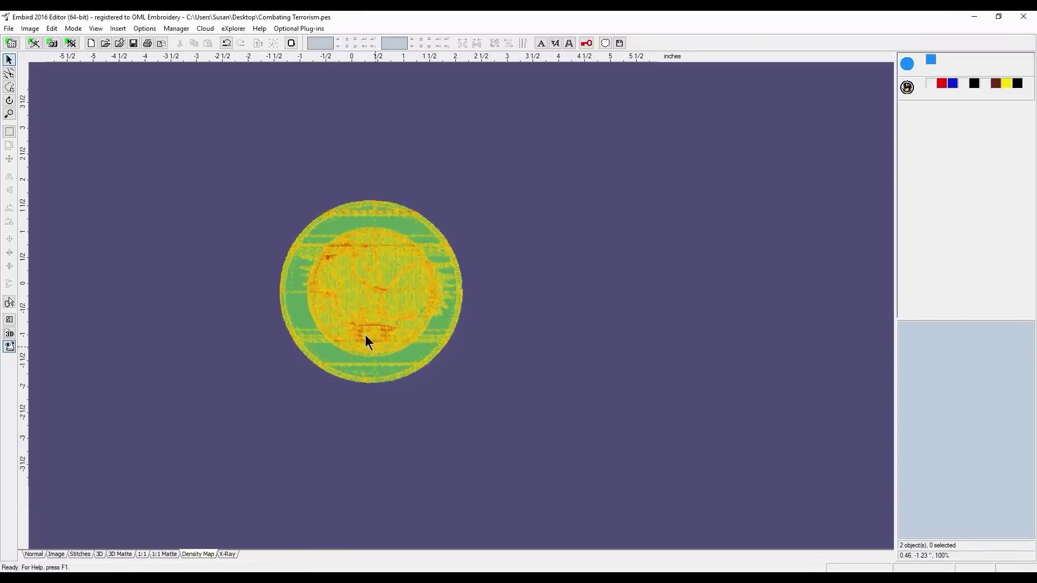
left_click(33, 555)
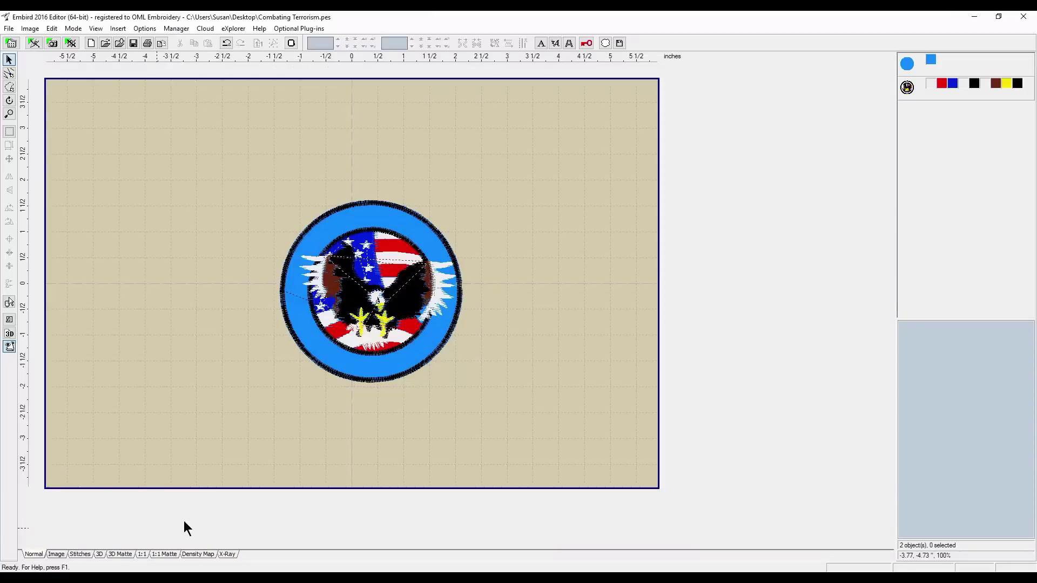
double_click(930, 61)
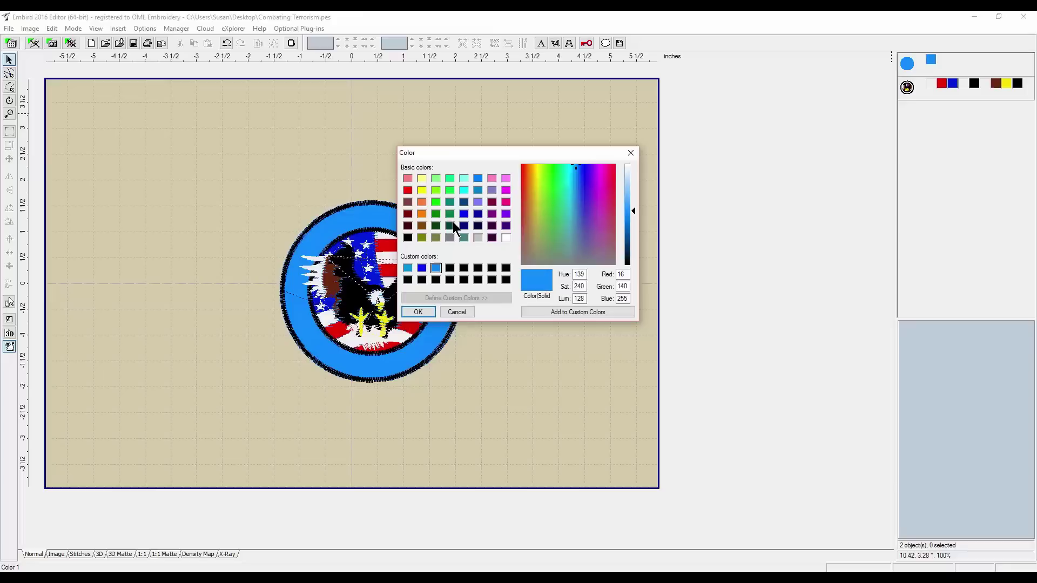
left_click(479, 238)
left_click(416, 313)
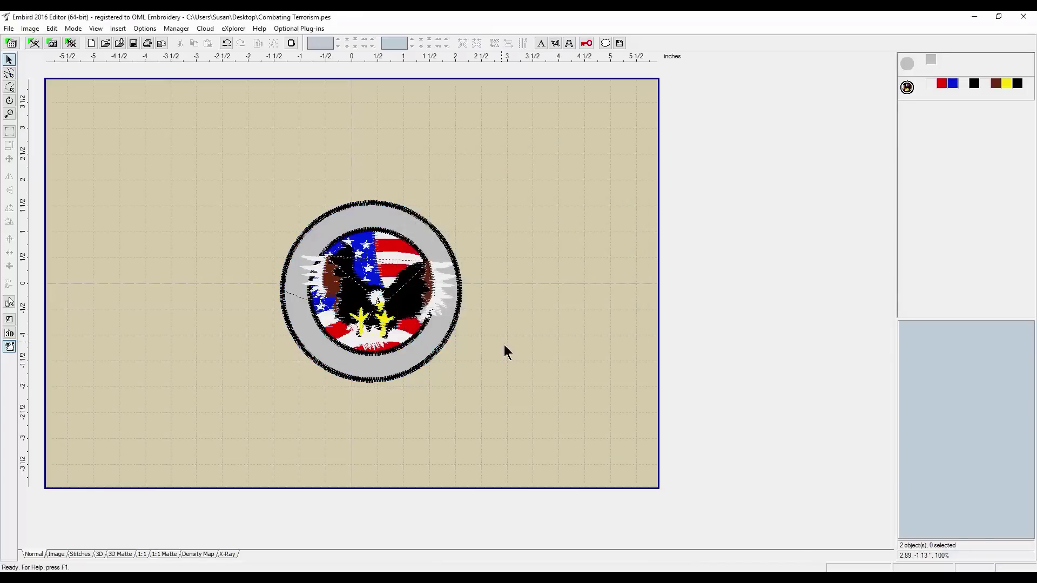